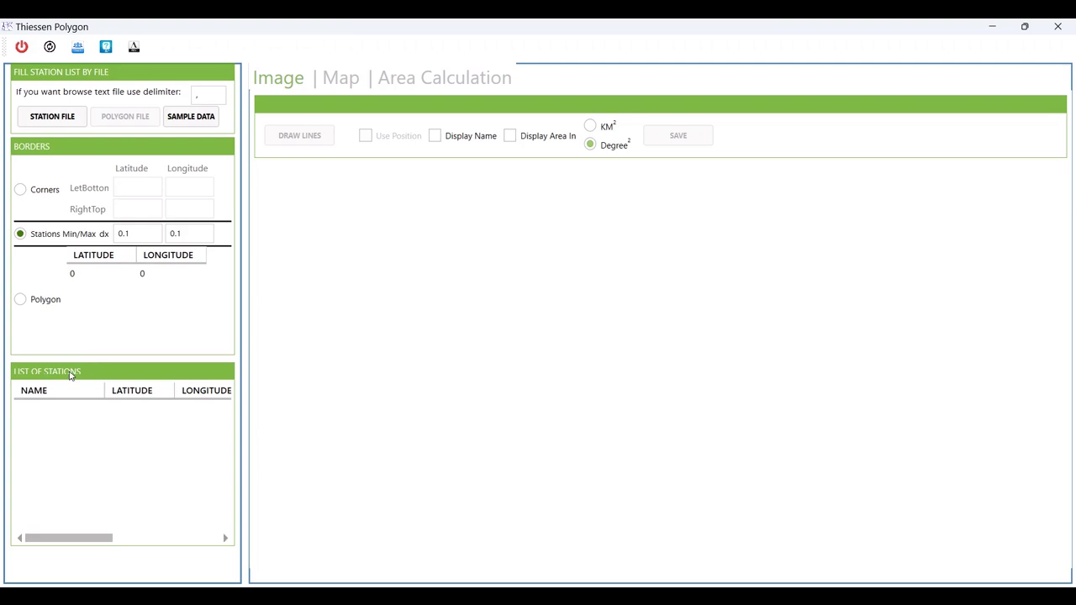
Add two manual station rows at latitude and longitude 0, then start the station file import.
left_click(132, 417)
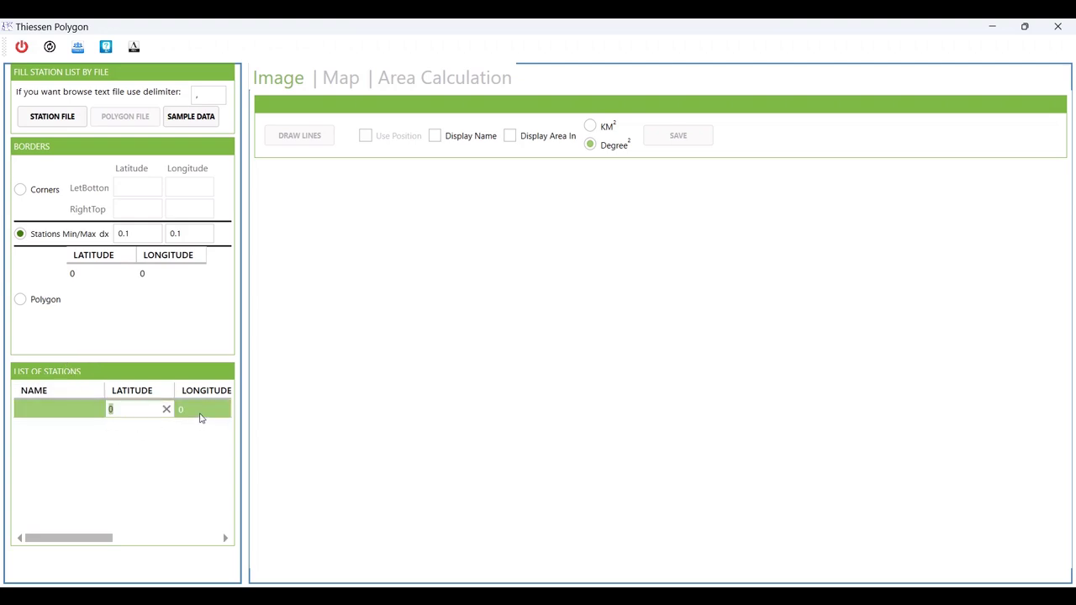
left_click(199, 414)
left_click(130, 438)
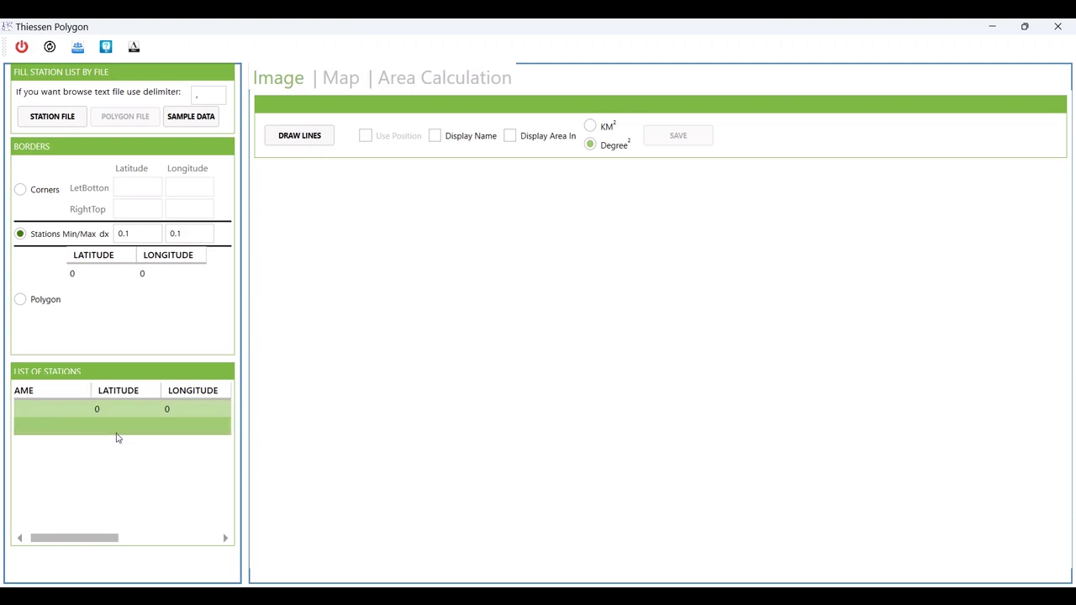
left_click(34, 113)
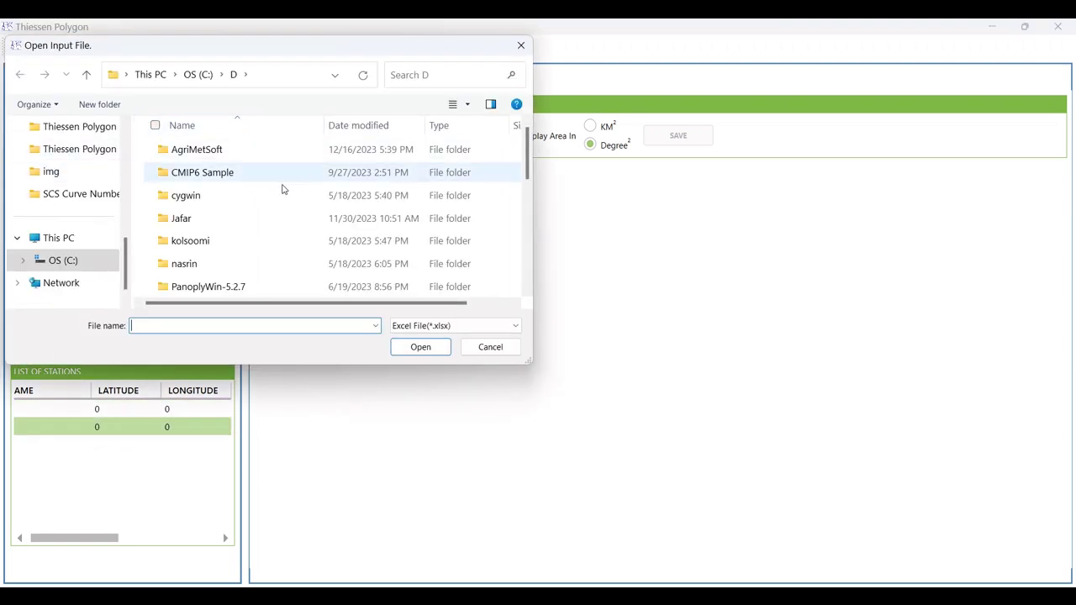
Open Thiessen Polygon Input Data.xlsx and set its data type to Stations.
scroll(280, 227, "down", 5)
double_click(252, 288)
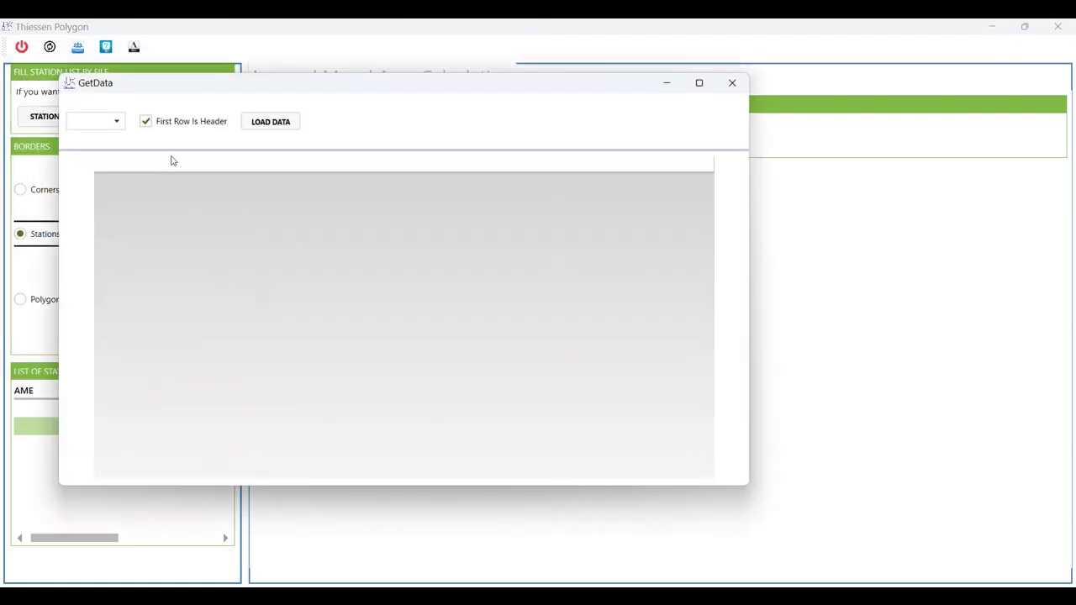
left_click(118, 121)
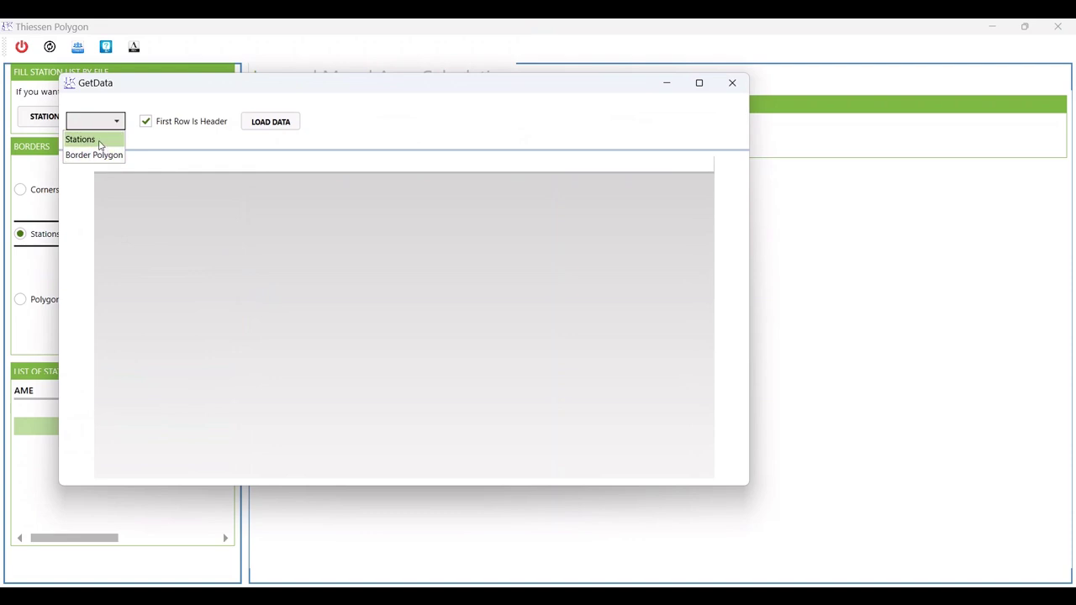
left_click(99, 140)
Map the first three columns to Name of Station, Latitude and Longitude.
left_click(163, 166)
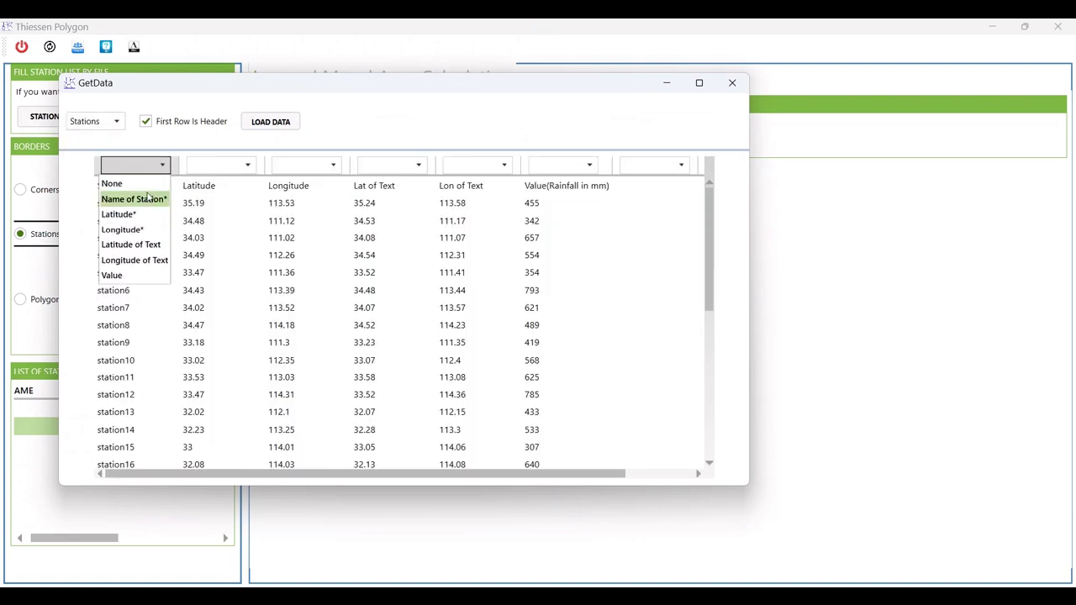
left_click(143, 201)
left_click(248, 166)
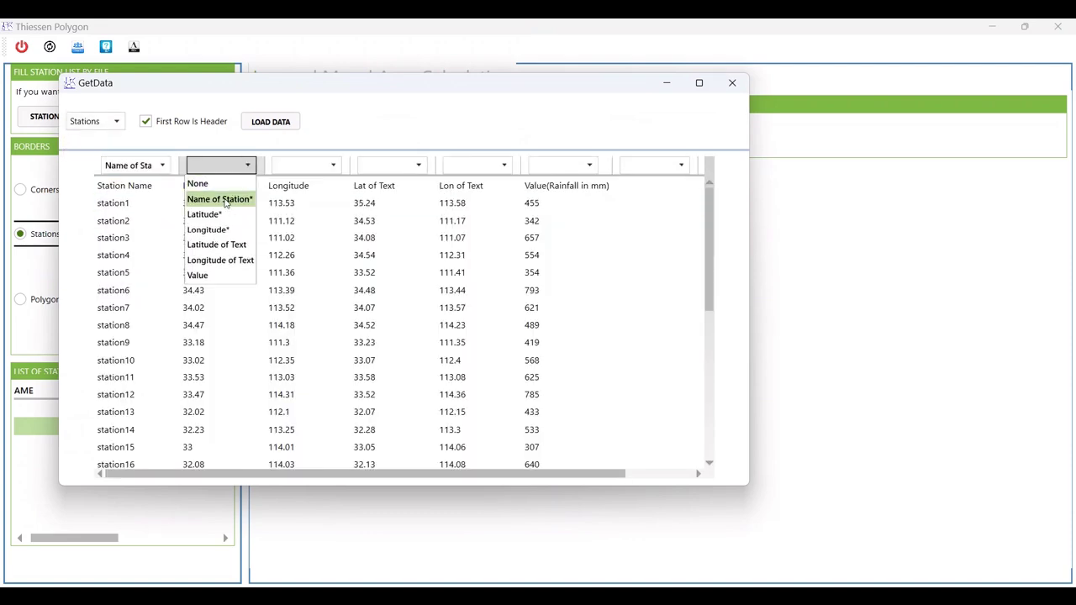
left_click(218, 214)
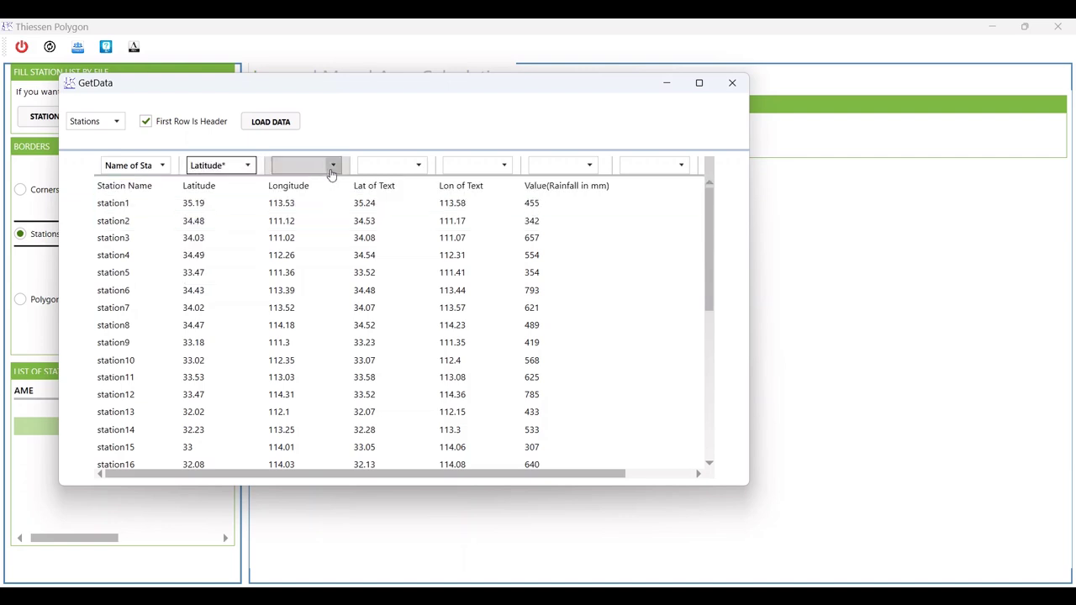
left_click(333, 166)
left_click(293, 230)
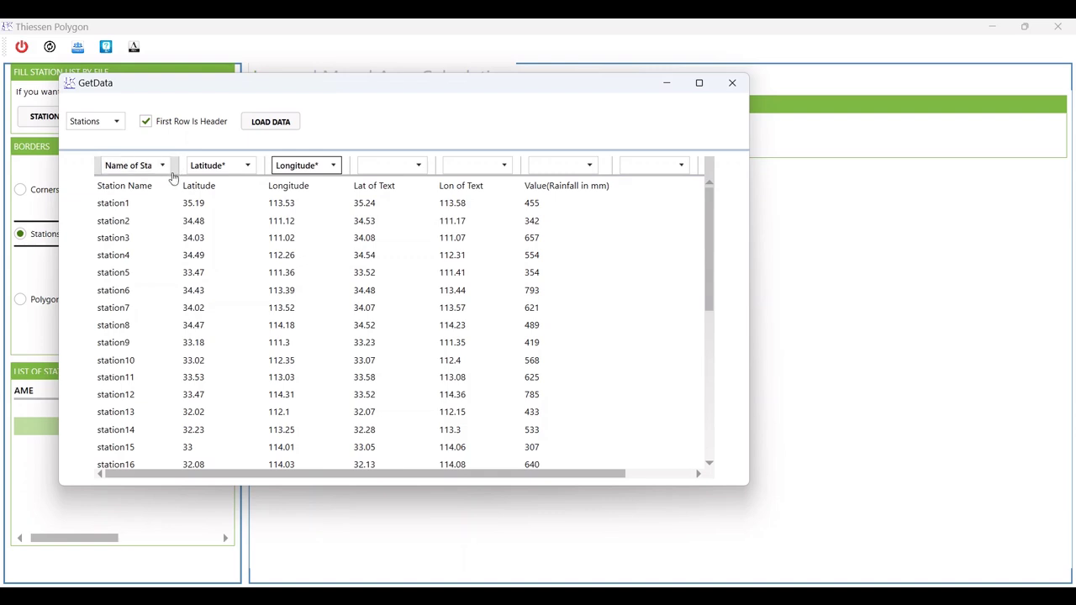
left_click(246, 166)
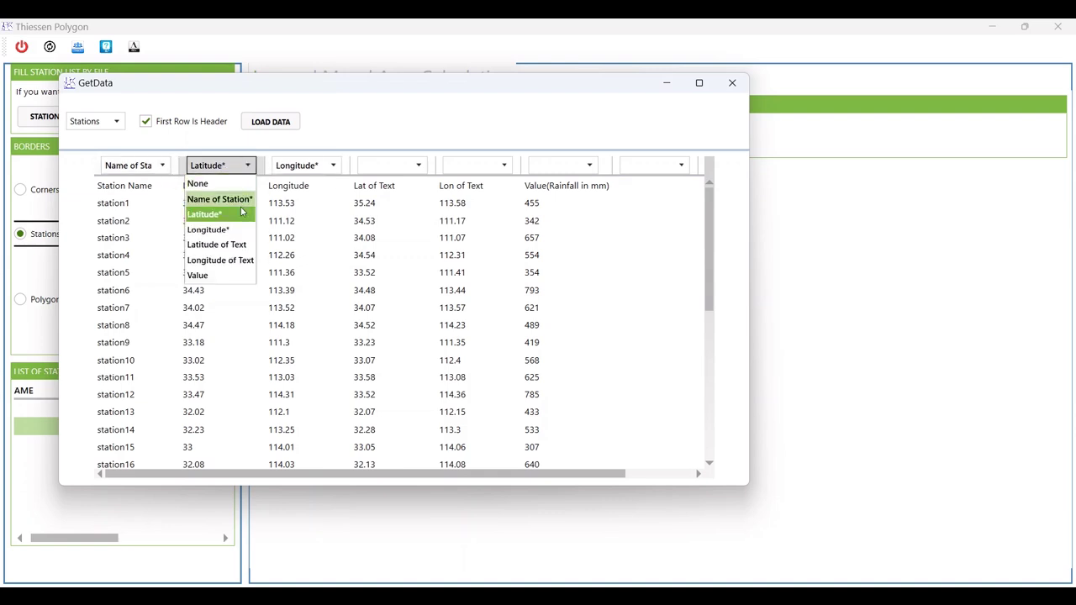
left_click(408, 112)
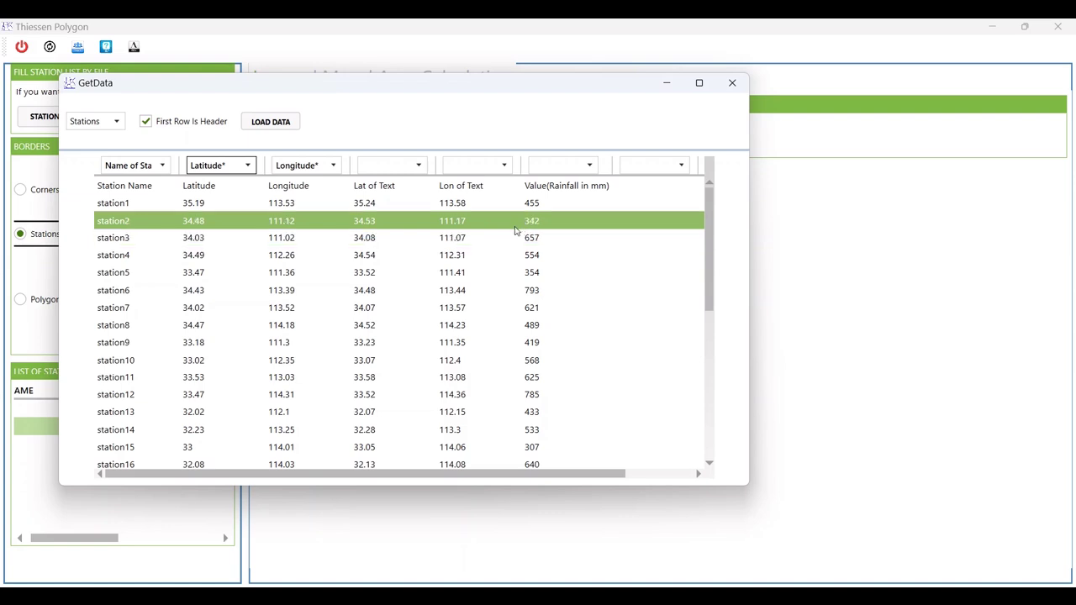
Load station1–station33 into the list and use corner borders 30.25/111.01 to 35.2/117.53.
left_click(279, 123)
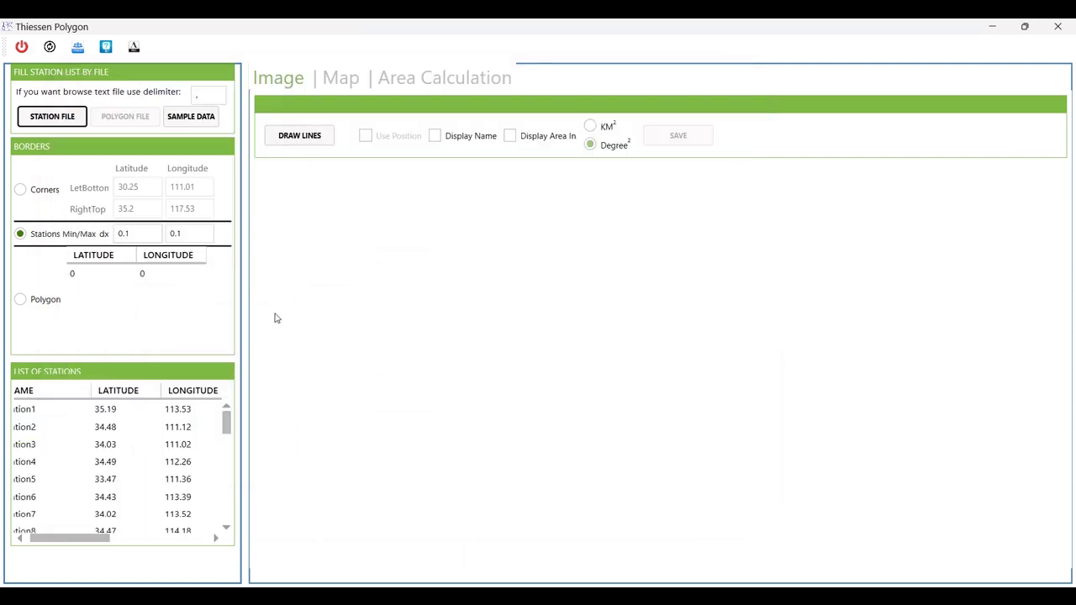
scroll(98, 449, "down", 9)
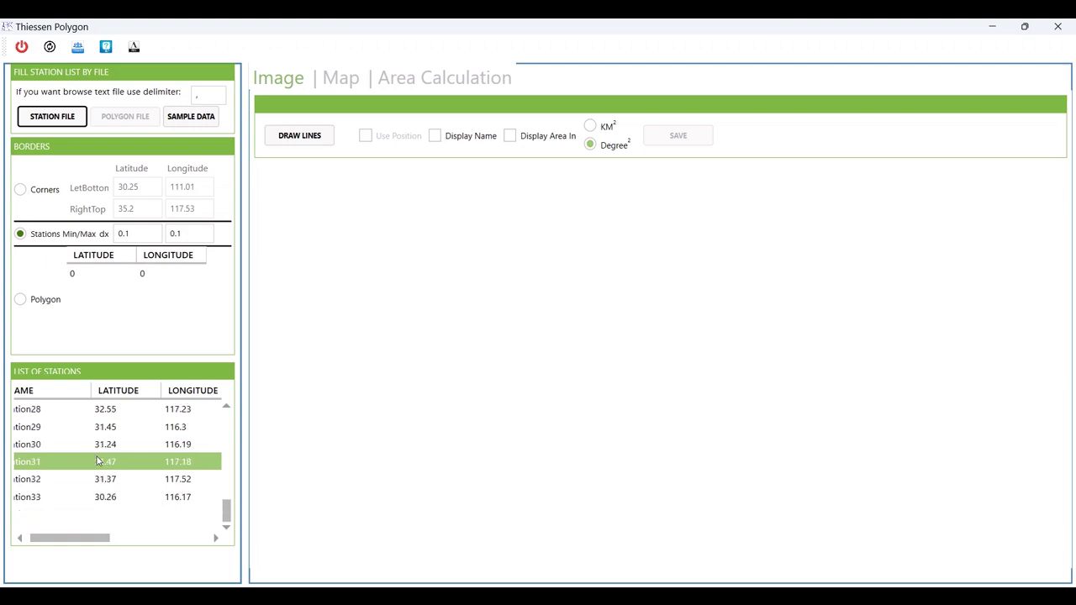
left_click_drag(46, 541, 41, 541)
scroll(59, 449, "up", 9)
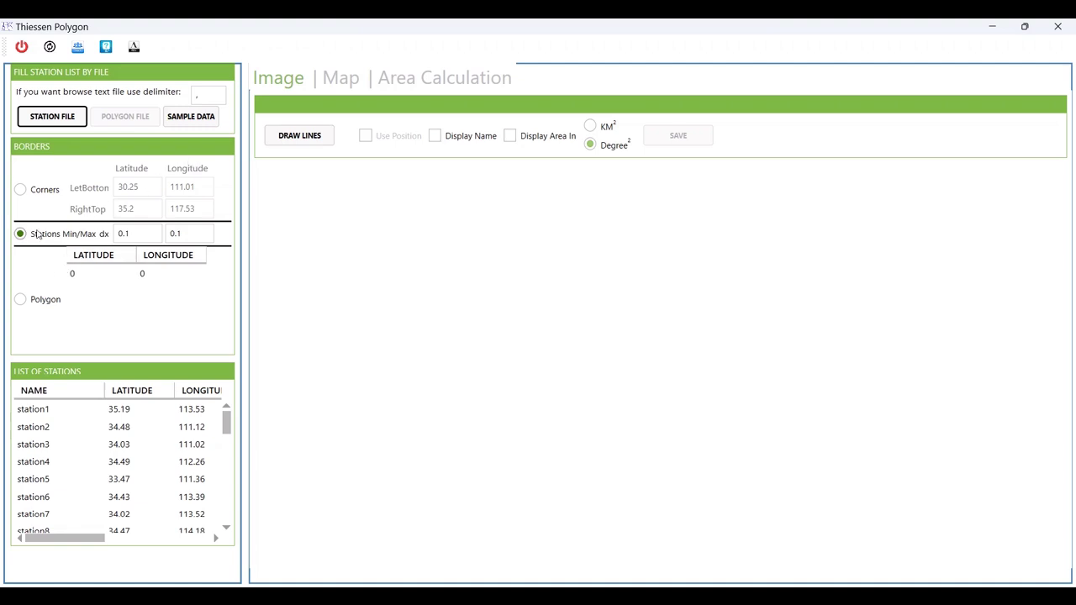
left_click(21, 191)
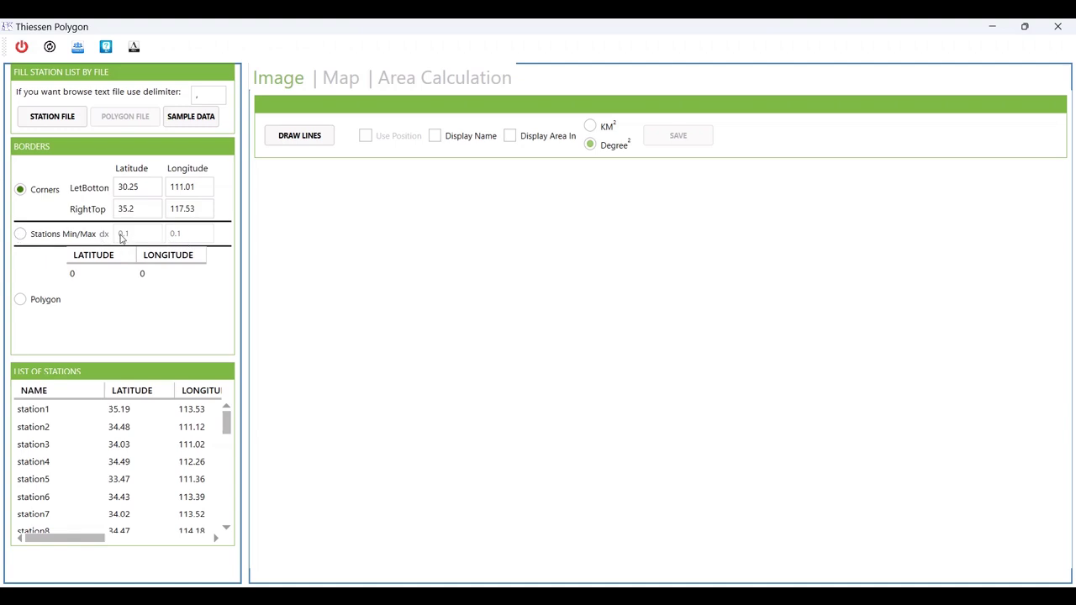
Draw the Thiessen diagram using the corner coordinate borders.
left_click(20, 235)
left_click(131, 233)
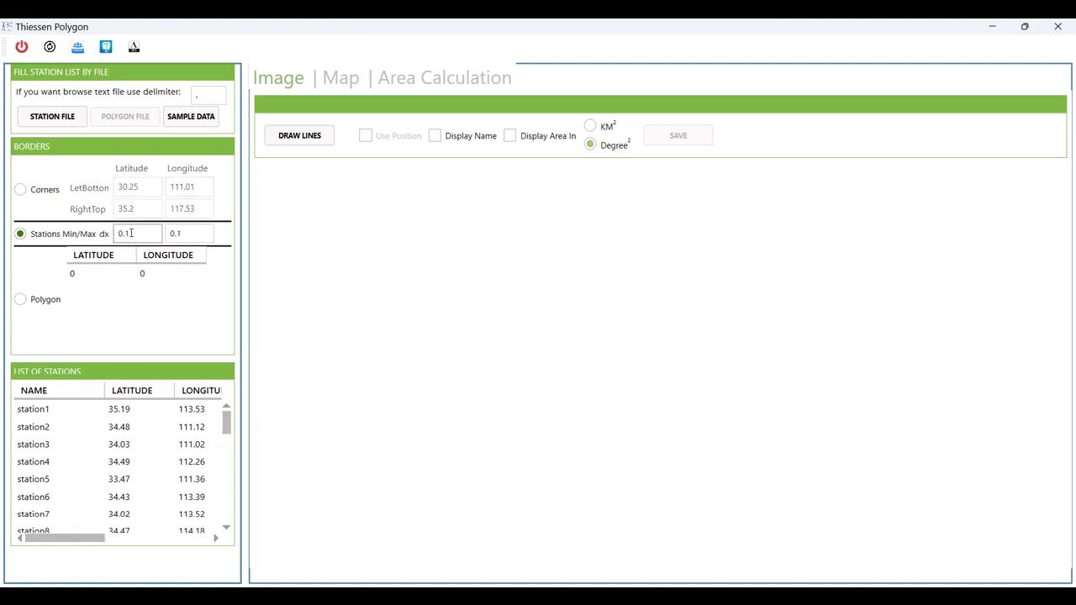
left_click(21, 190)
left_click(283, 140)
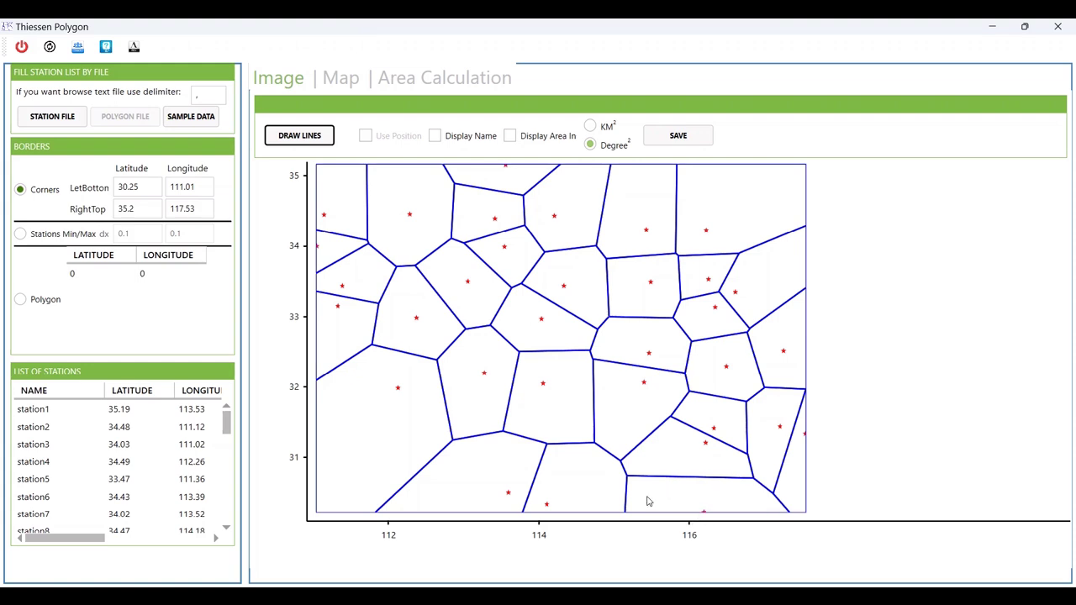
Redraw the diagram bounded by Stations Min/Max with 0.1 margins on both axes.
left_click(21, 233)
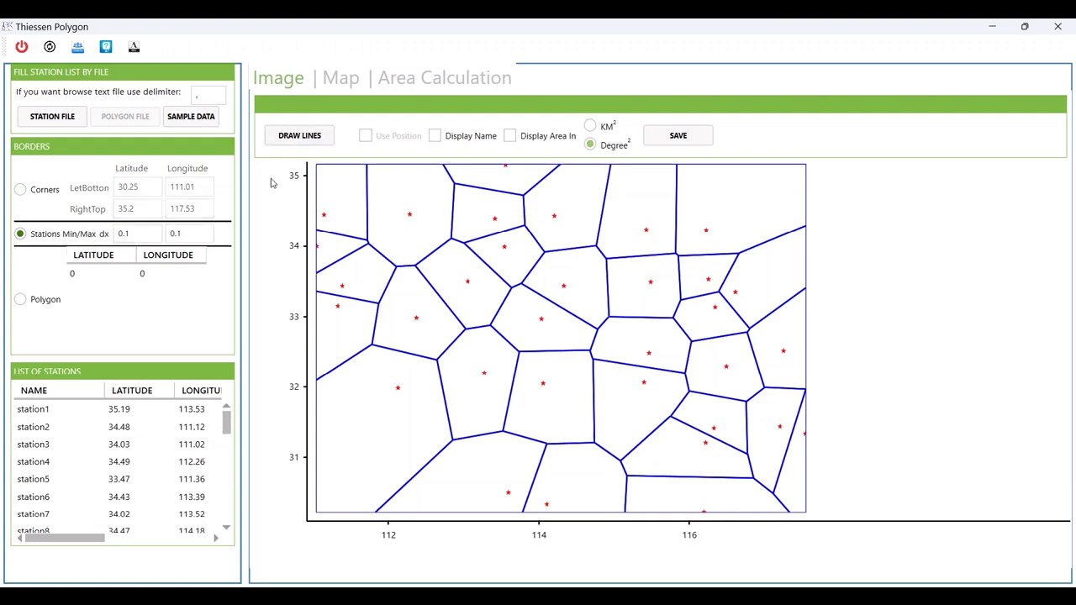
left_click(294, 136)
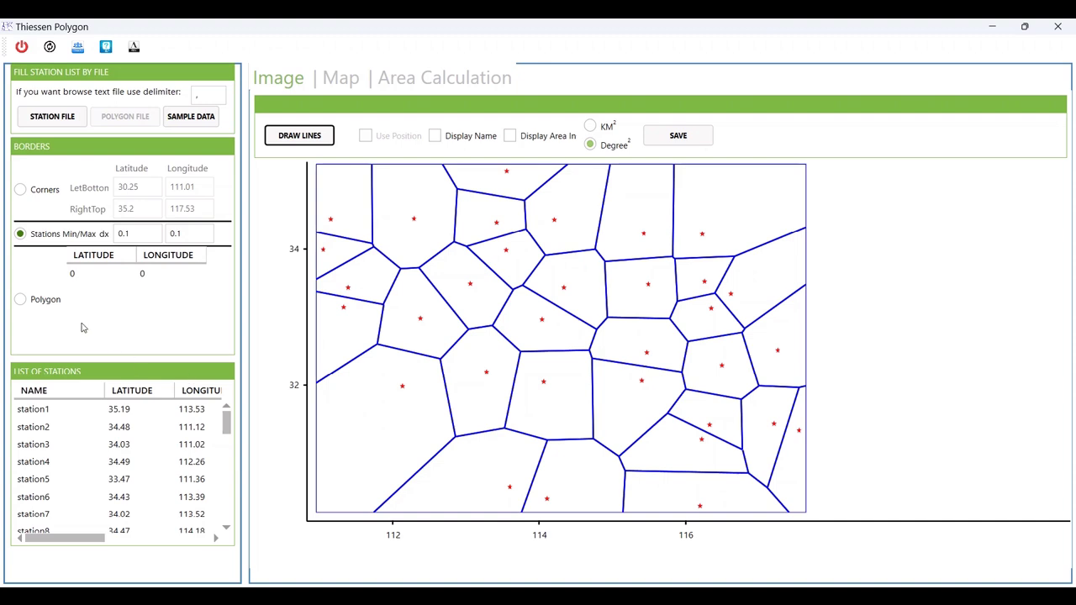
left_click(90, 276)
left_click(89, 277)
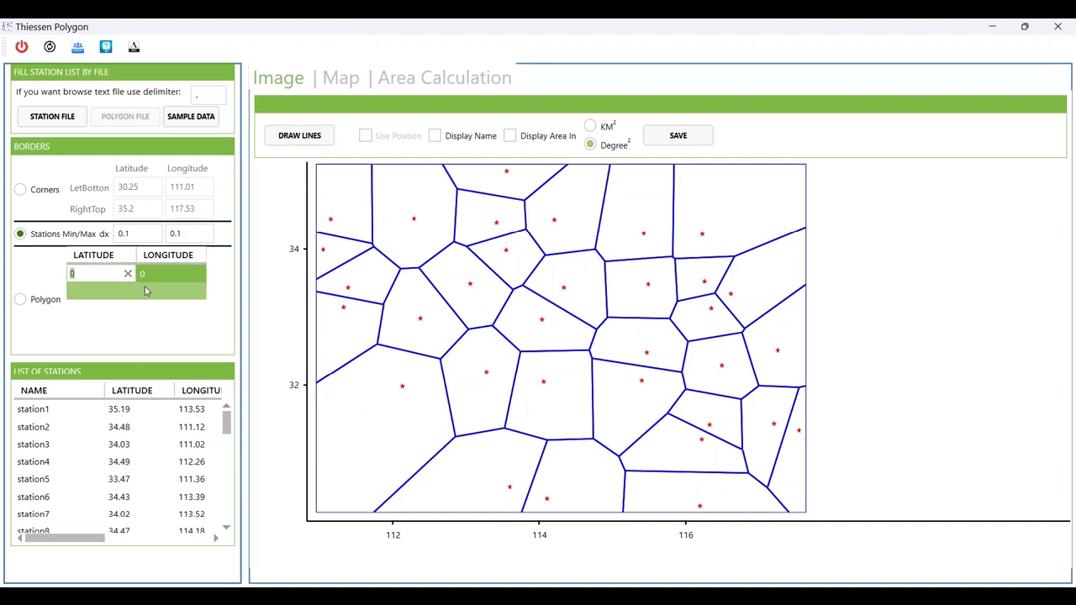
Choose a polygon border and open Thiessen Polygon Input Data.xlsx for it.
left_click(22, 302)
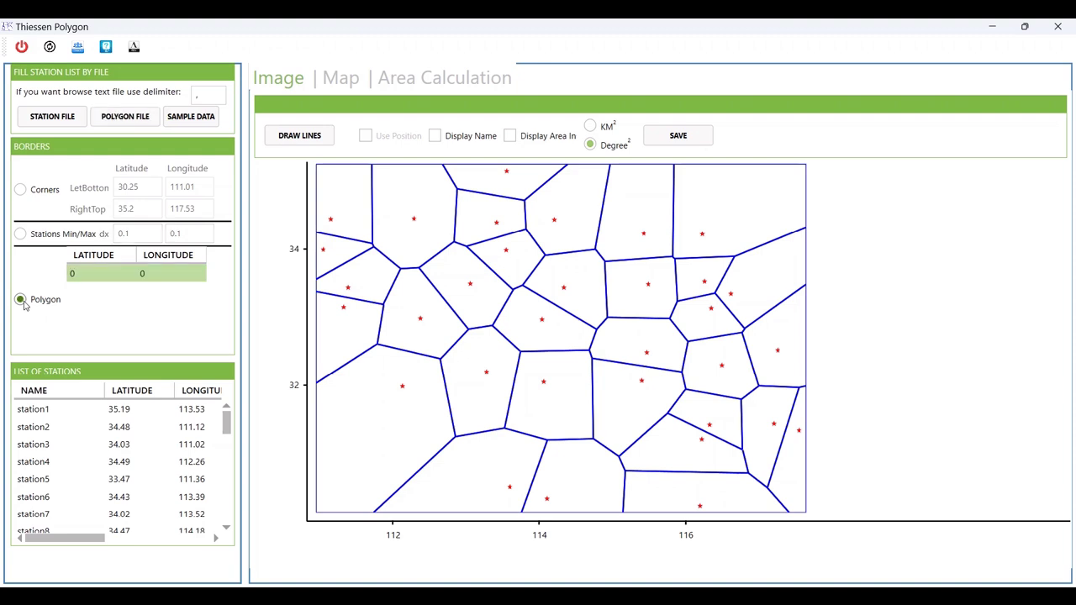
left_click(127, 119)
scroll(378, 277, "down", 1)
scroll(326, 254, "down", 3)
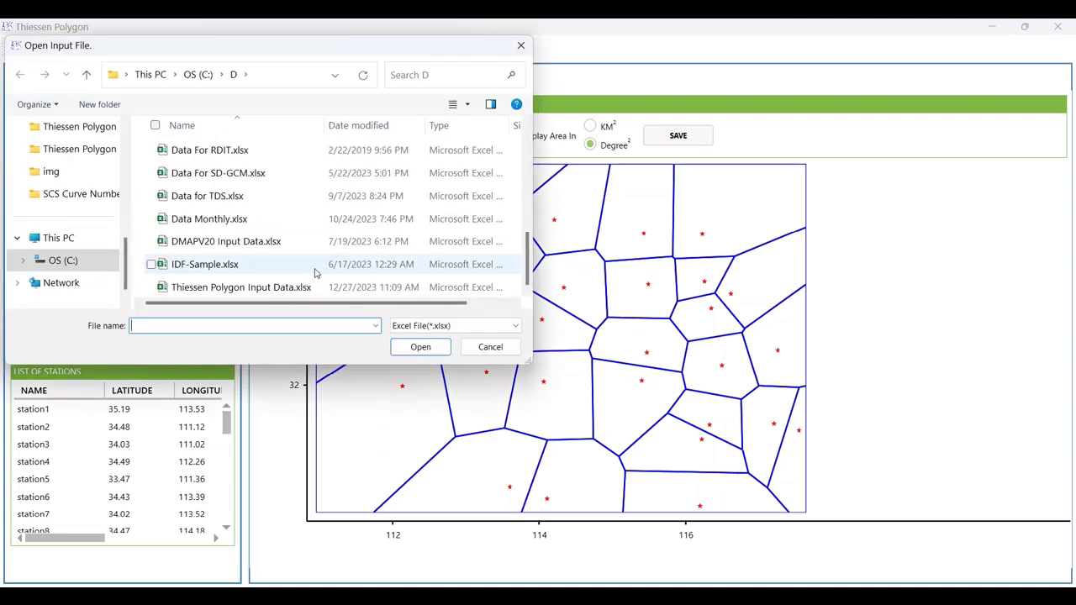
double_click(229, 288)
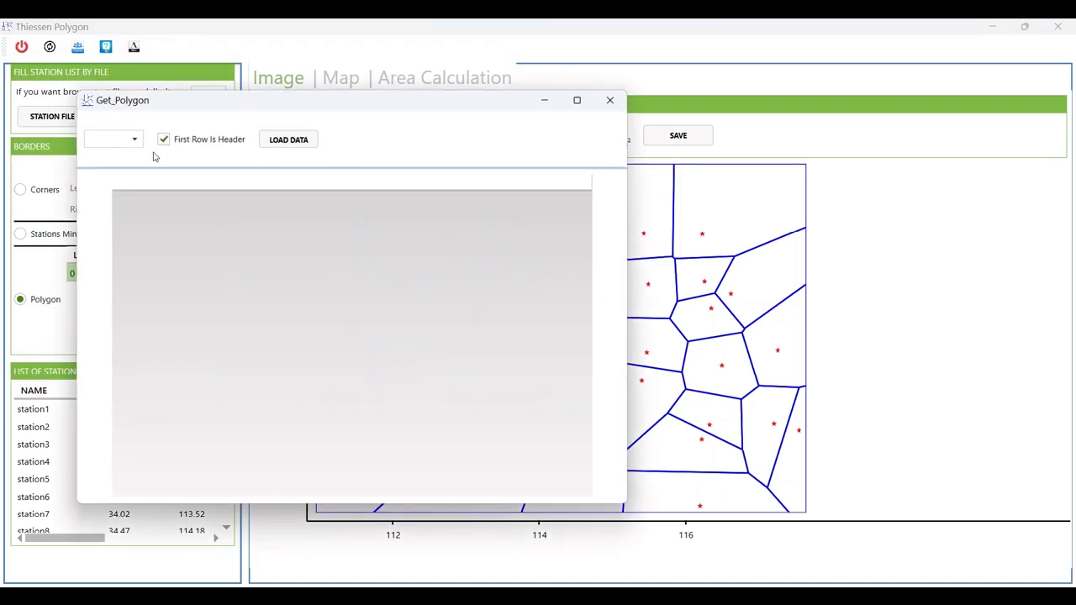
Load the Border Polygon data with columns mapped to Latitude and Longitude.
left_click(125, 139)
left_click(125, 173)
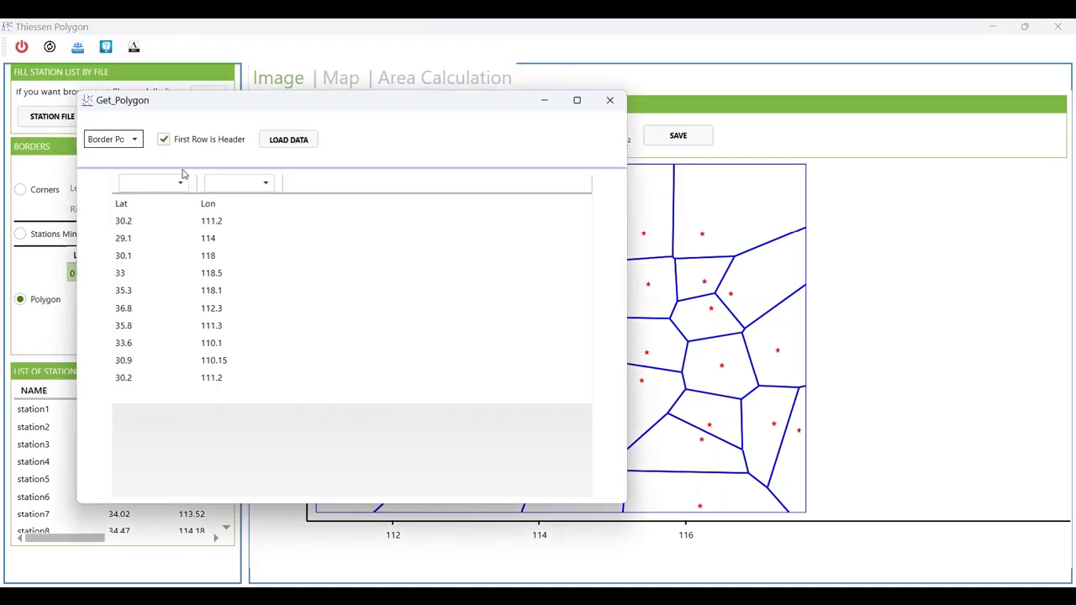
left_click(181, 182)
left_click(163, 217)
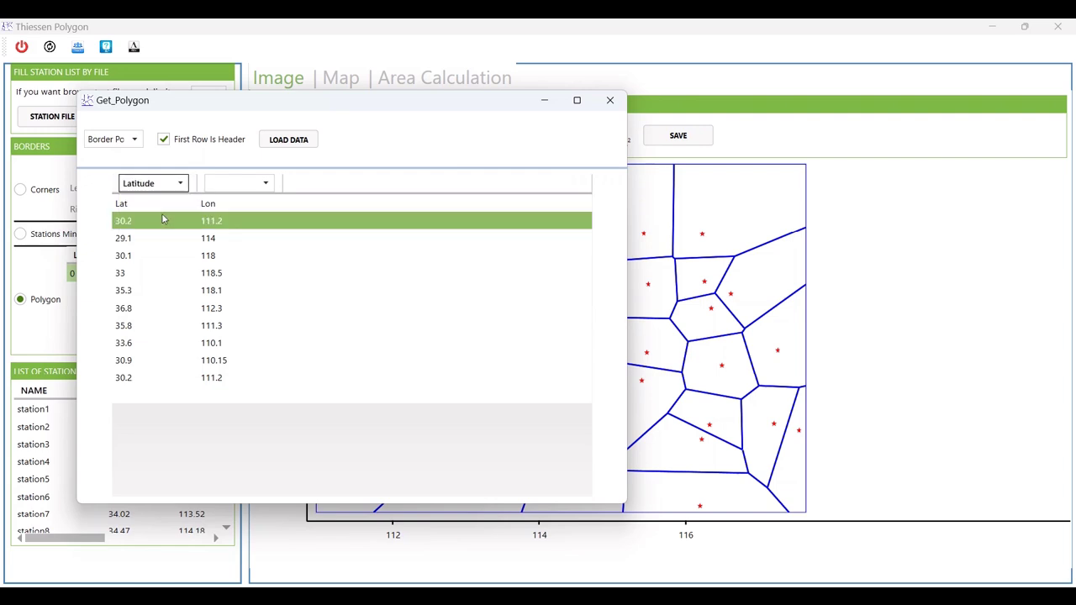
left_click(264, 186)
left_click(227, 232)
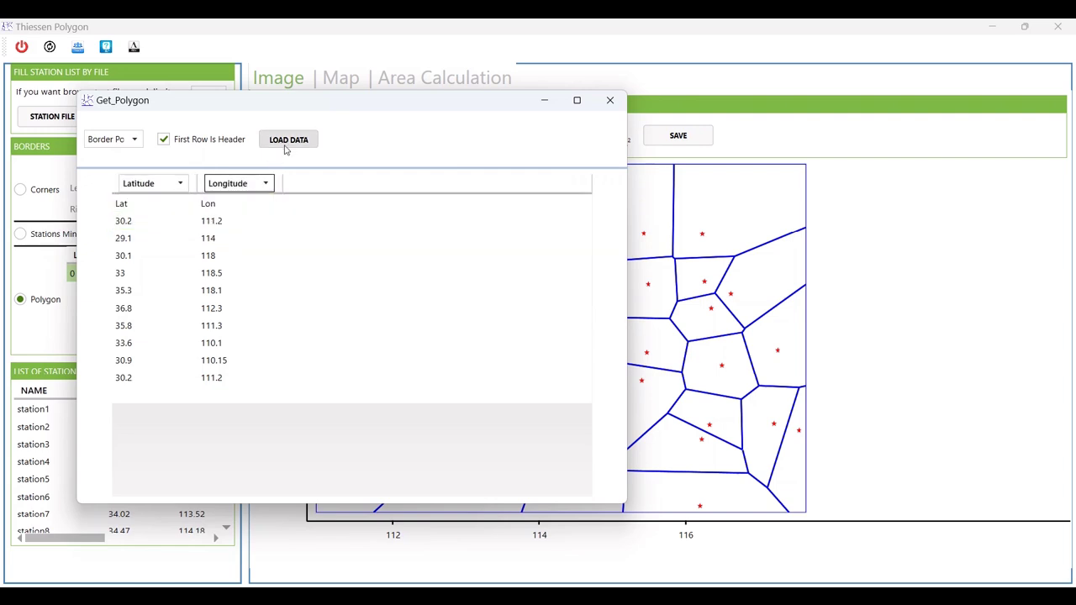
left_click(288, 140)
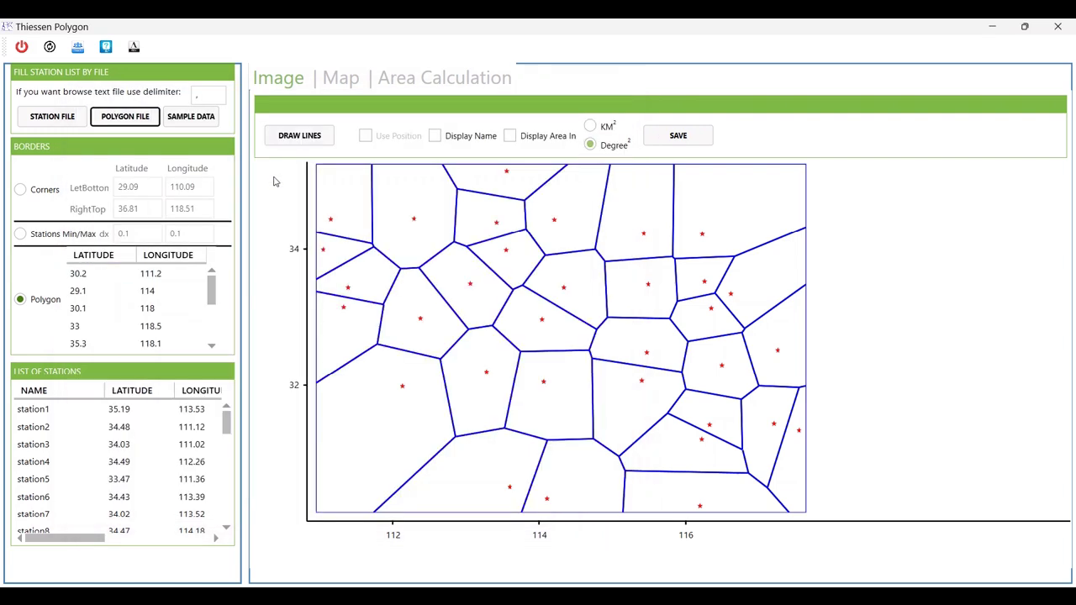
Redraw the diagram clipped to the polygon border, labelling each cell with its station name.
left_click(301, 139)
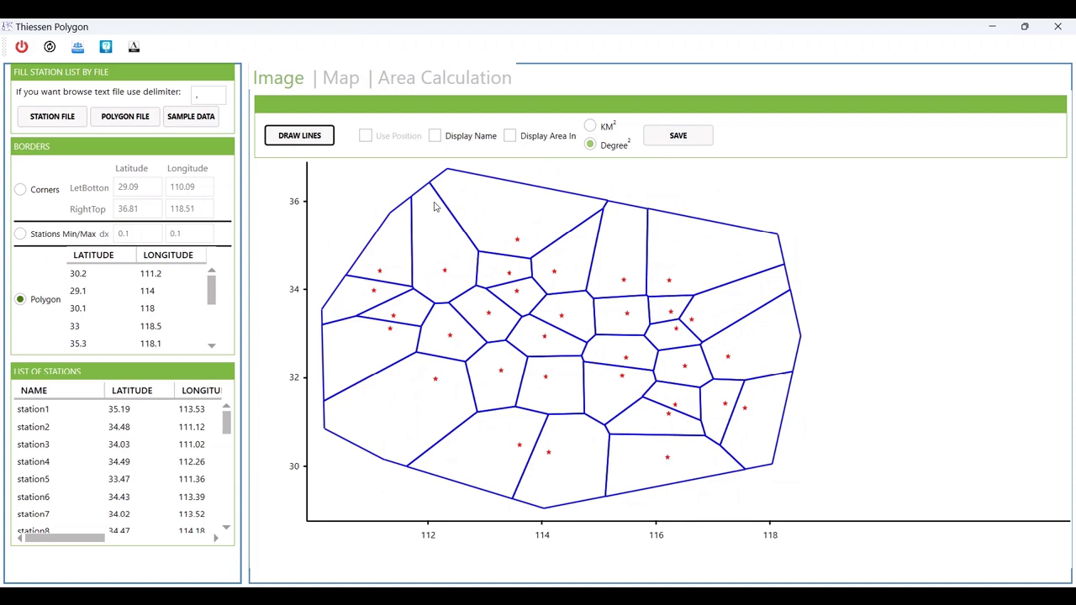
left_click(435, 137)
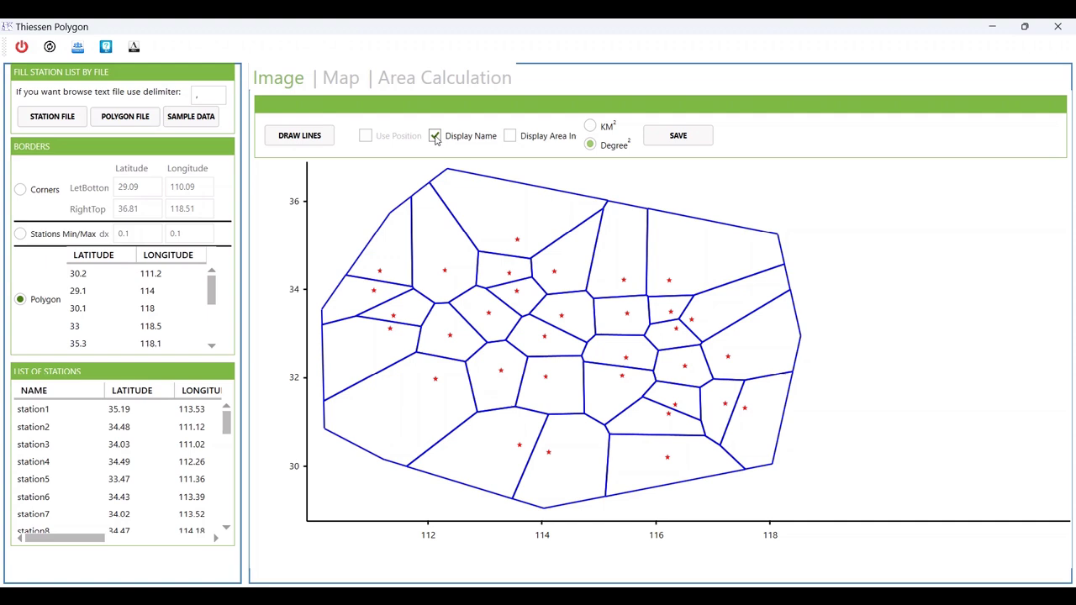
left_click(36, 443)
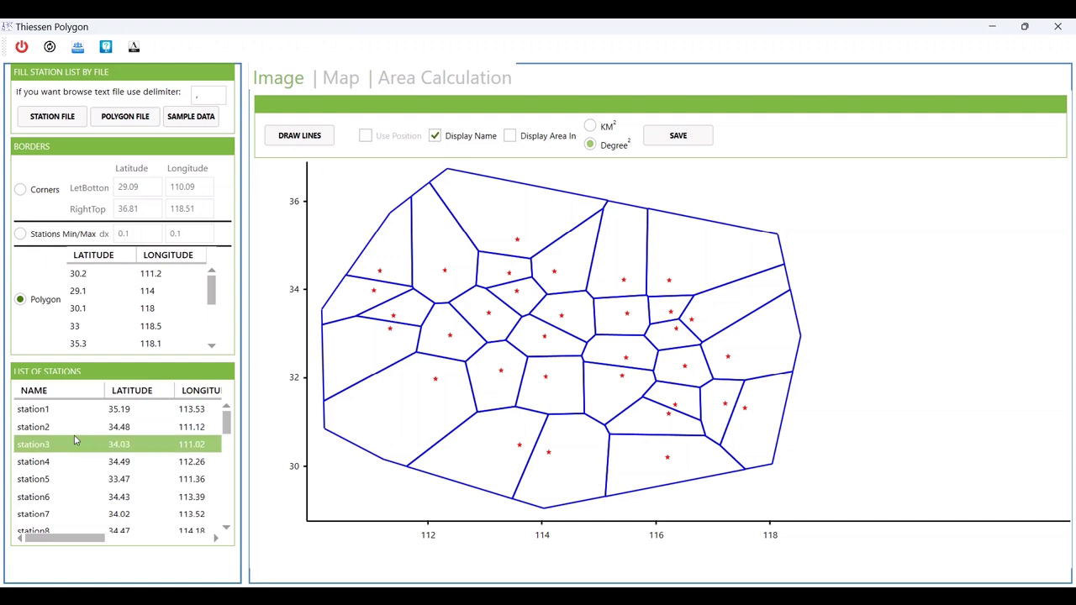
left_click(303, 136)
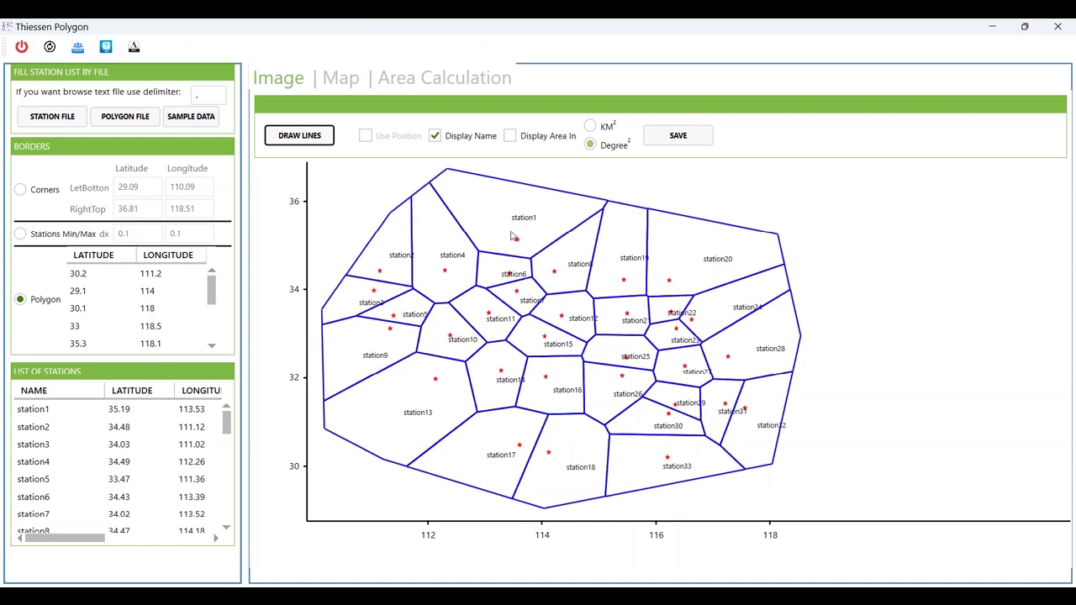
Add cell area labels and redraw them in km² instead of degree².
left_click(510, 136)
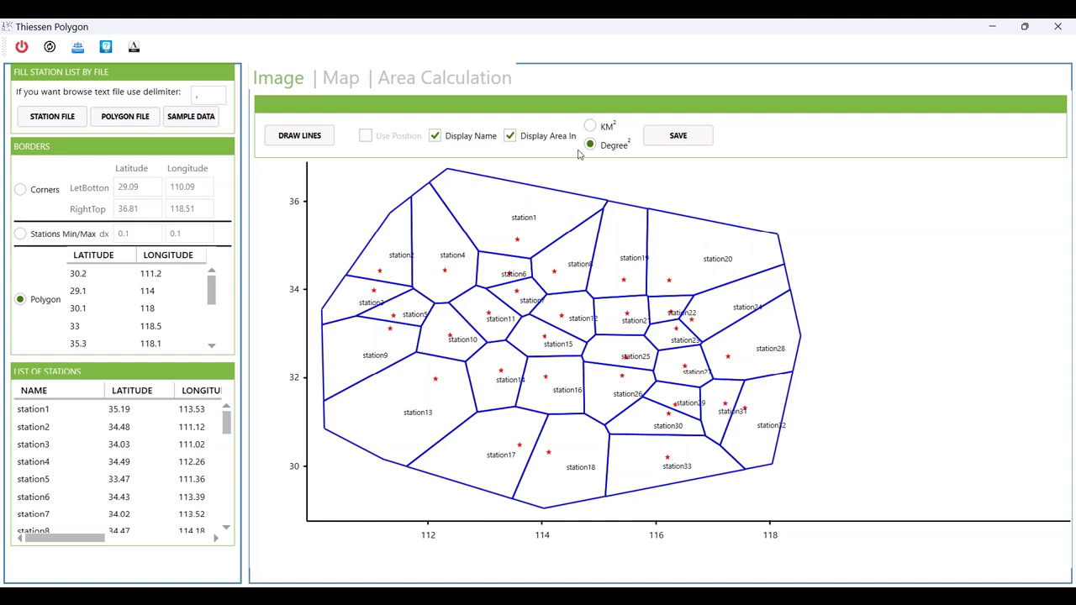
left_click(304, 137)
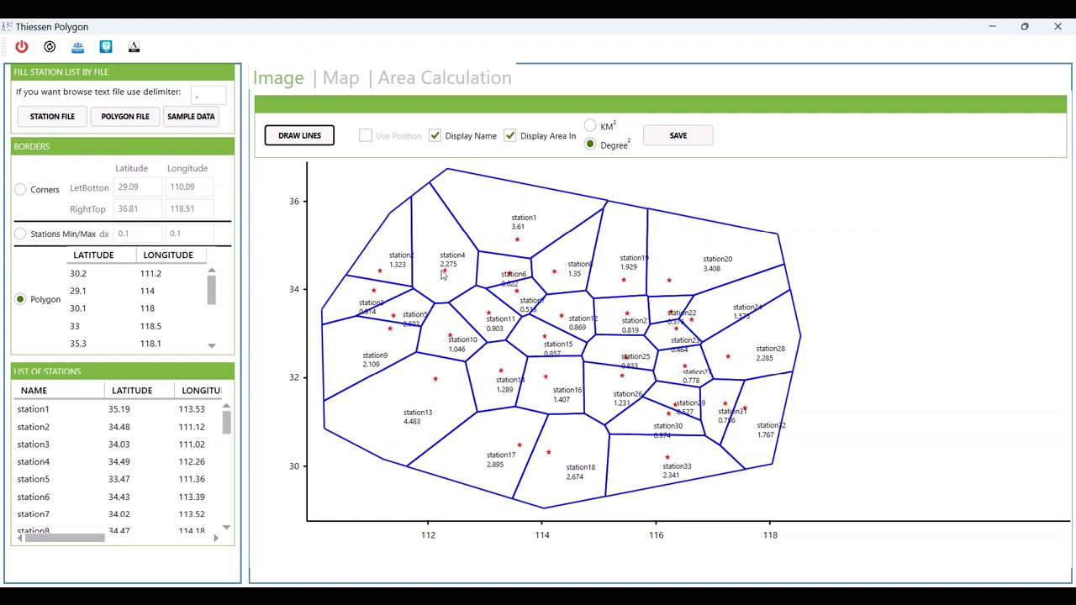
left_click(590, 125)
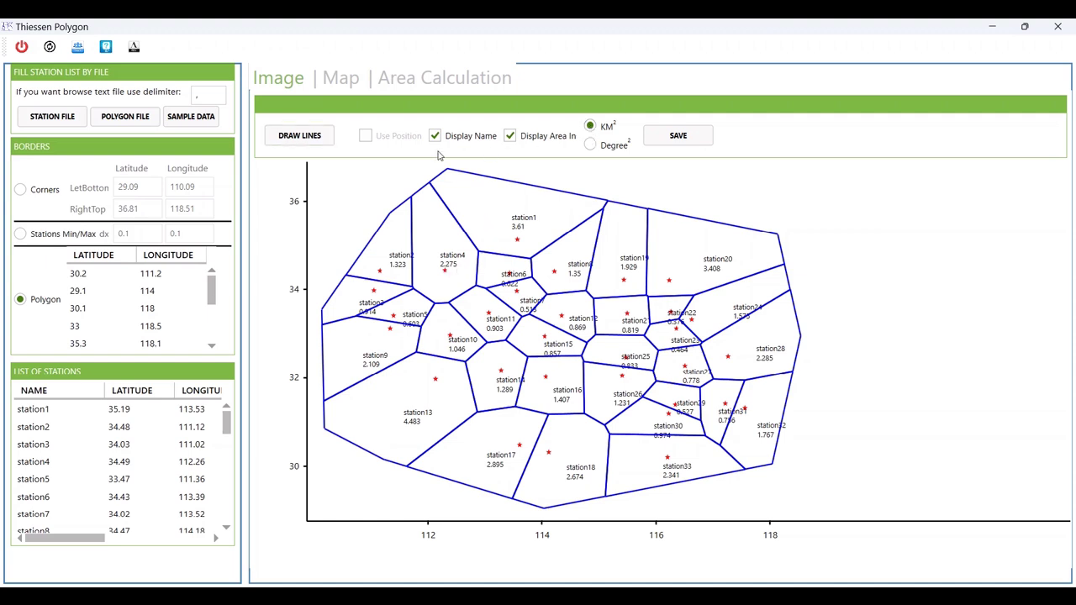
left_click(298, 137)
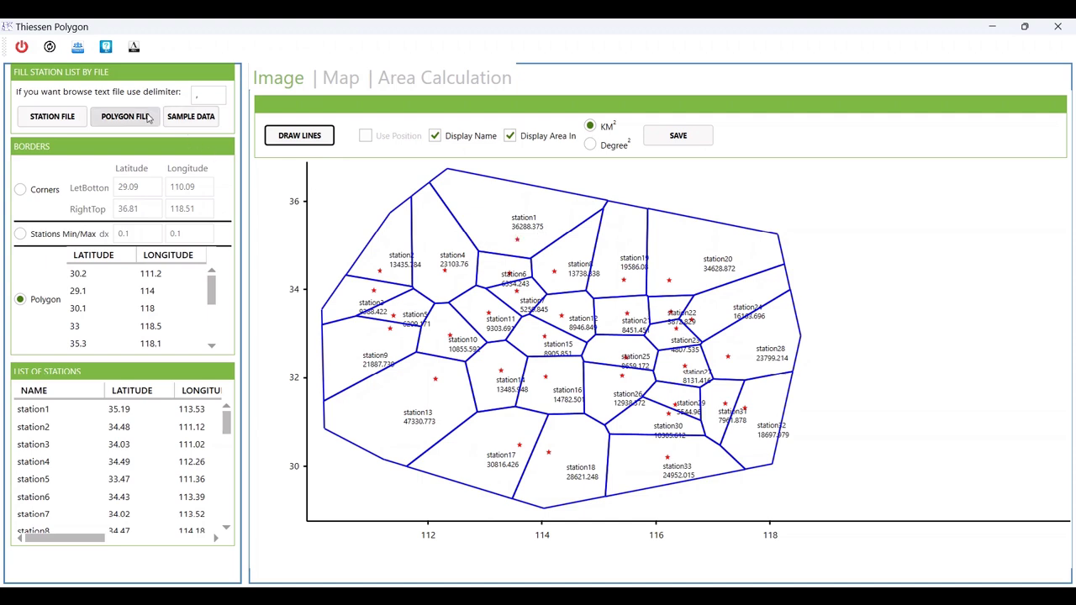
In Font and Colors, set the line colour to DarkOrange and line thickness to 4.
left_click(135, 48)
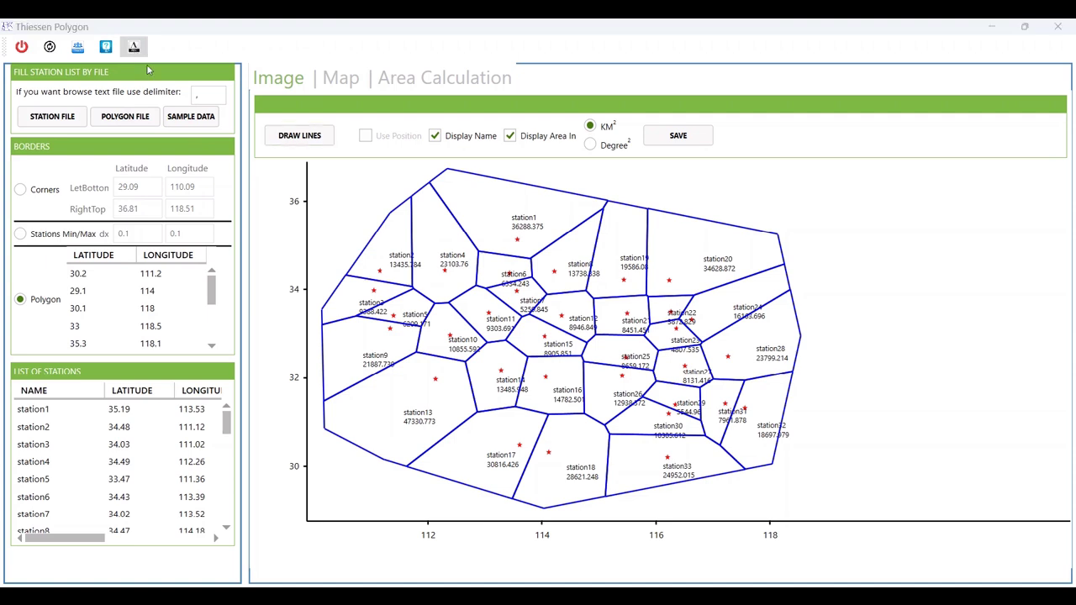
left_click_drag(194, 126, 227, 112)
left_click(318, 177)
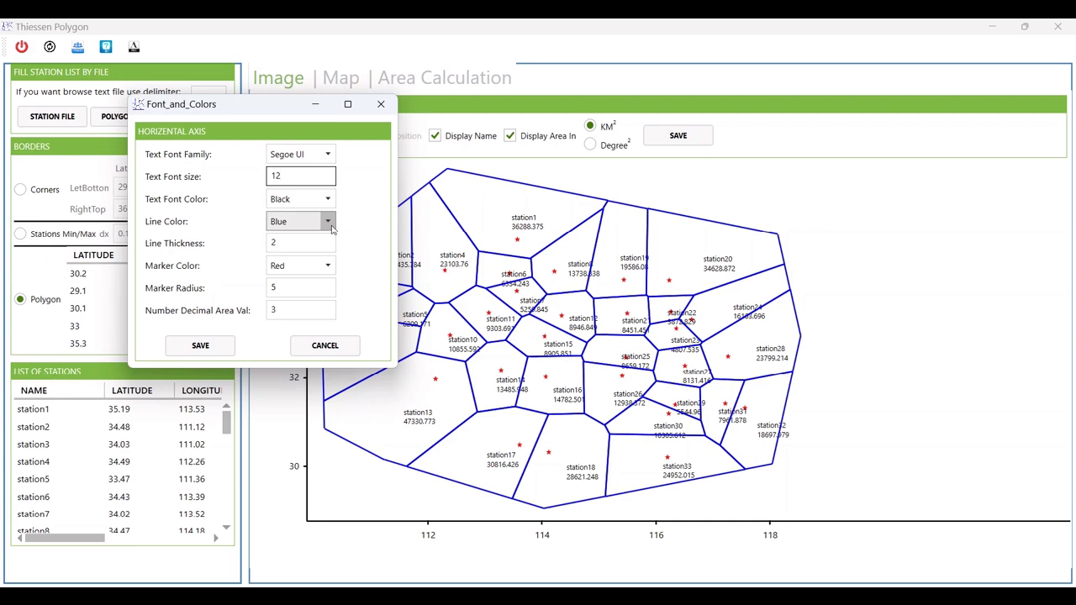
left_click(329, 221)
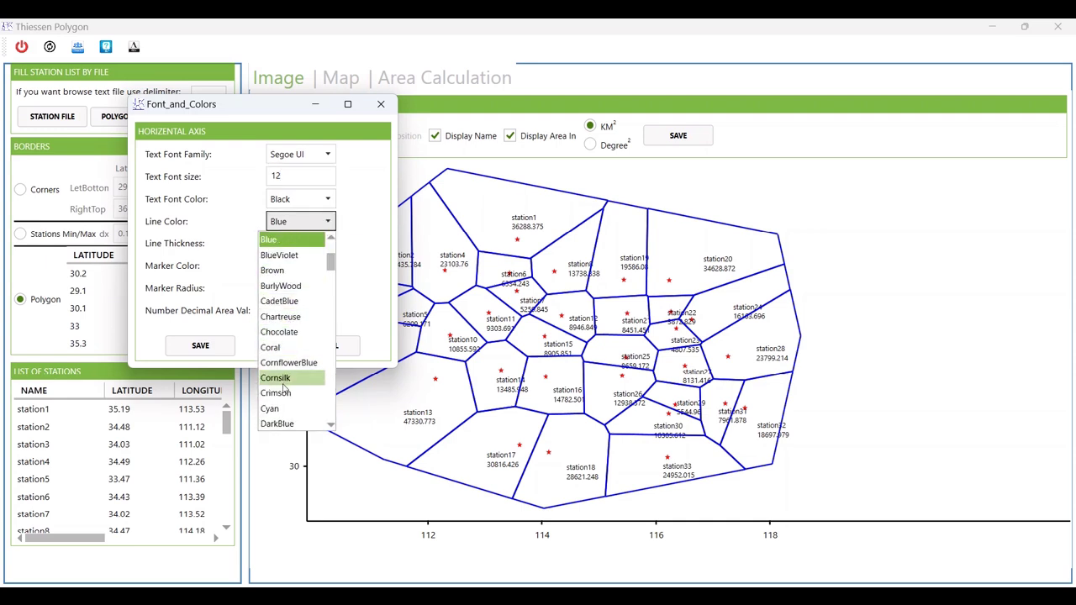
scroll(277, 400, "down", 1)
scroll(277, 401, "down", 3)
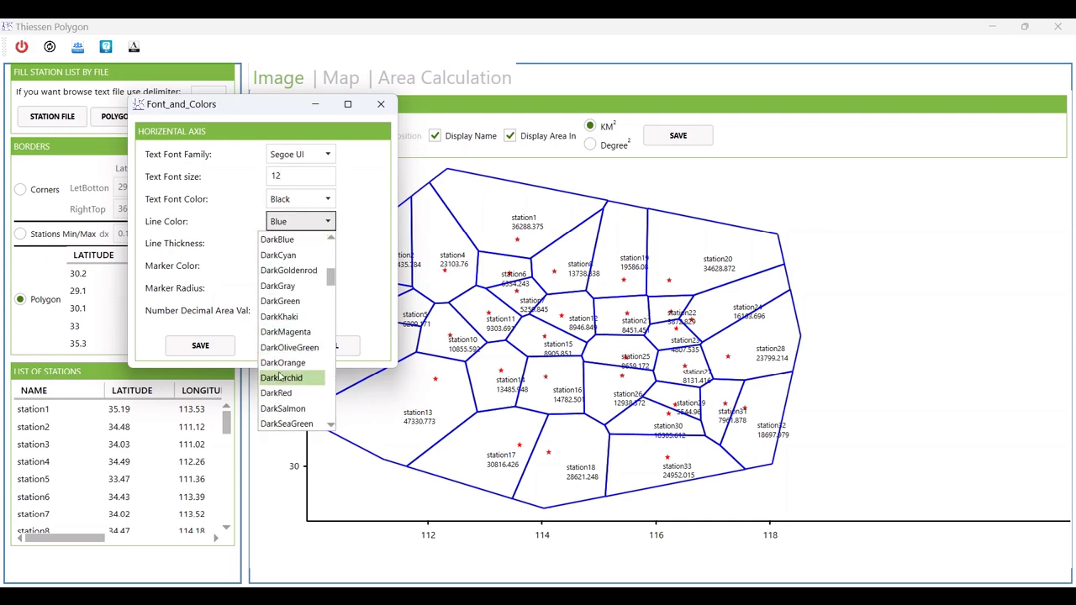
left_click(272, 368)
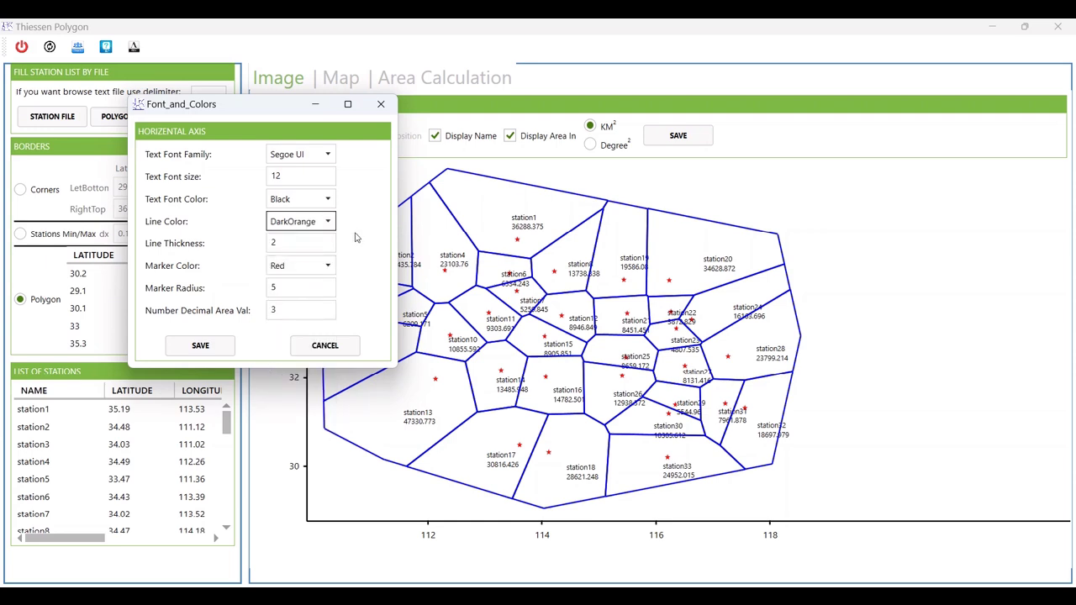
left_click(297, 245)
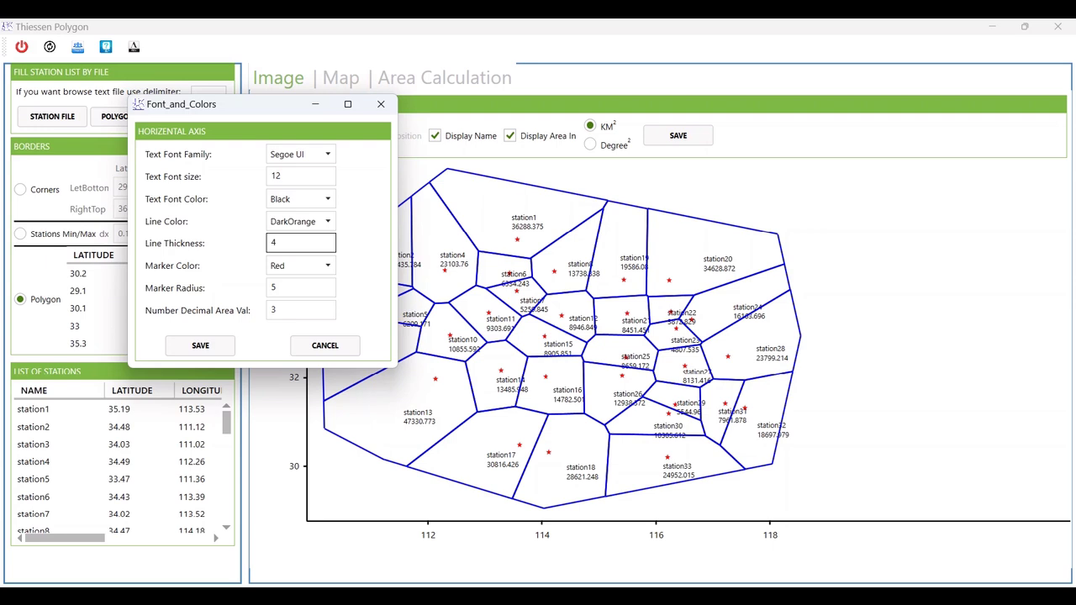
type("4")
Keep markers Red, set area decimals to 0, save, and redraw the diagram.
left_click(328, 266)
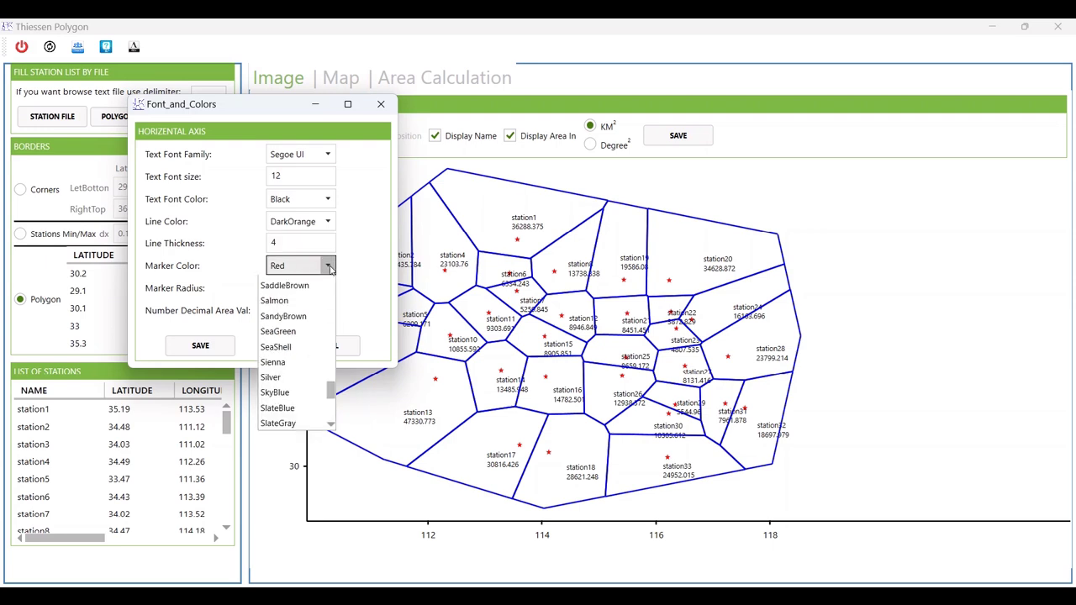
left_click(328, 267)
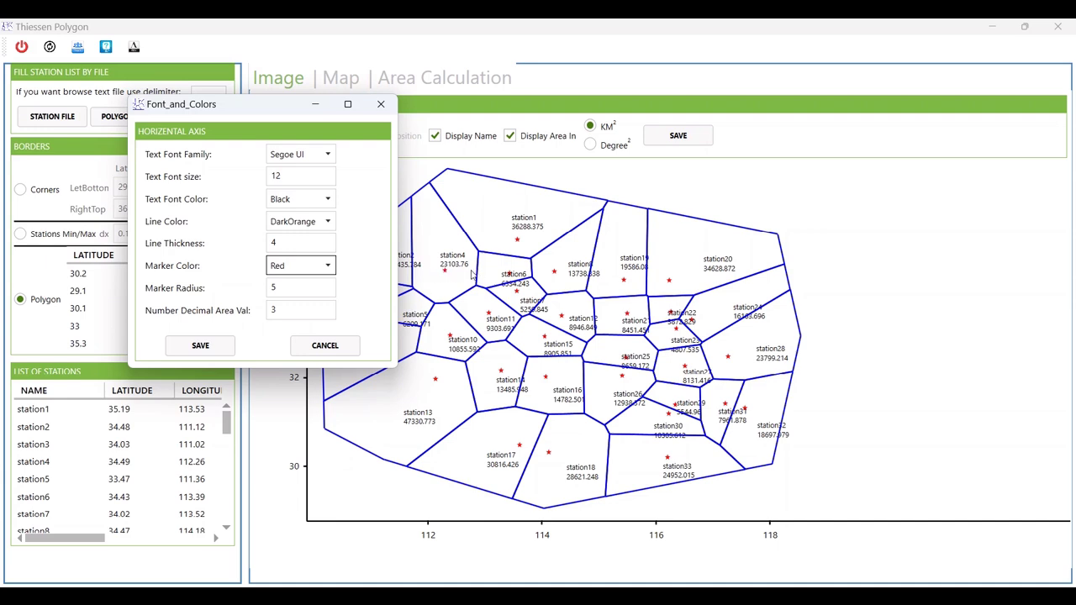
left_click_drag(281, 310, 250, 313)
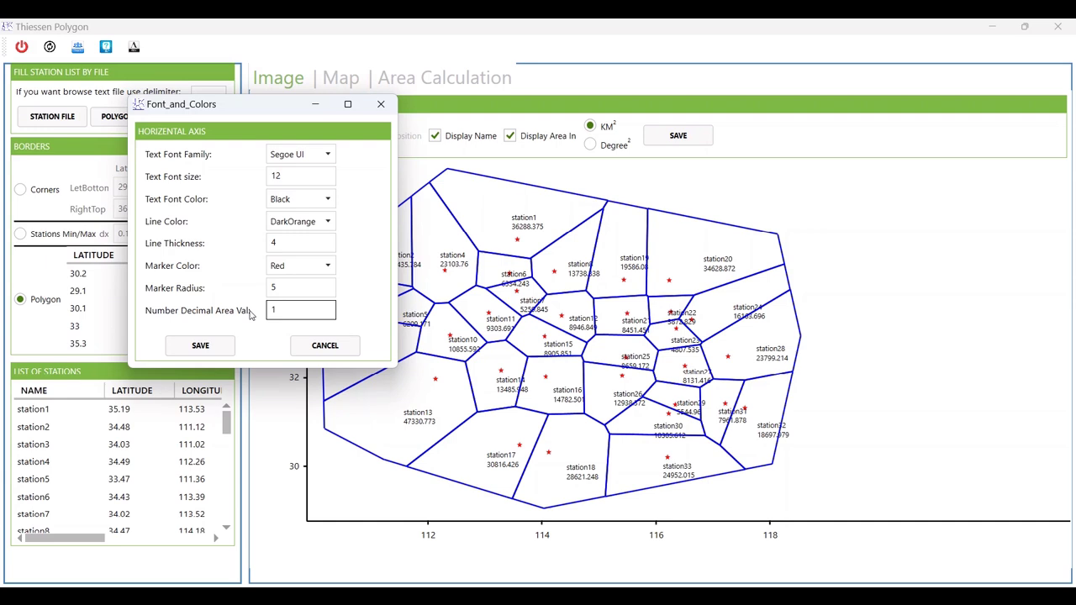
type("0")
left_click(202, 345)
left_click(300, 145)
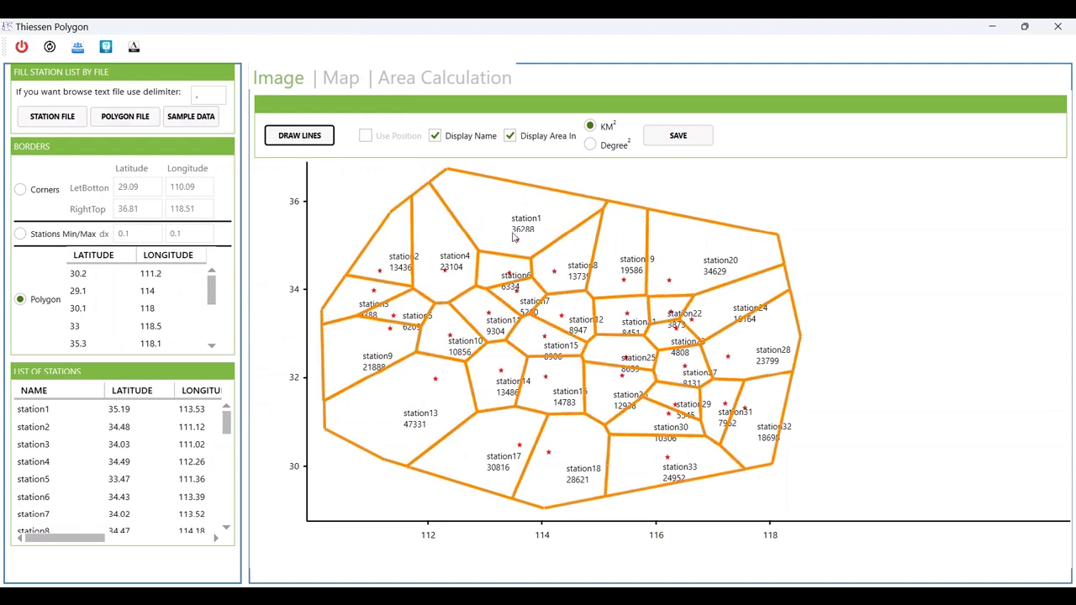
On the Map tab, draw the polygons with station names and km² area labels.
left_click(338, 78)
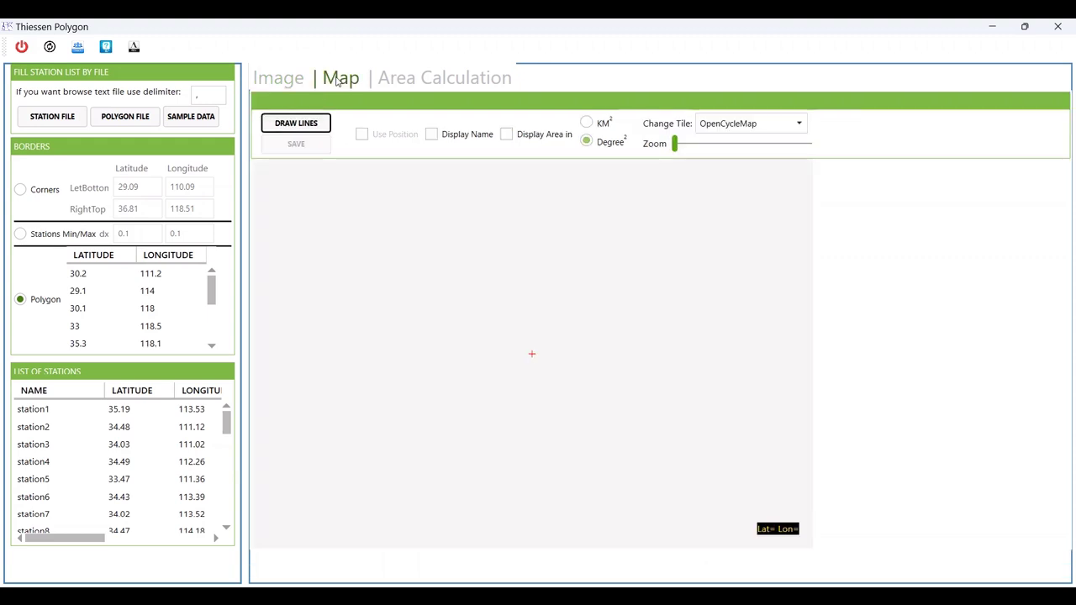
left_click(432, 135)
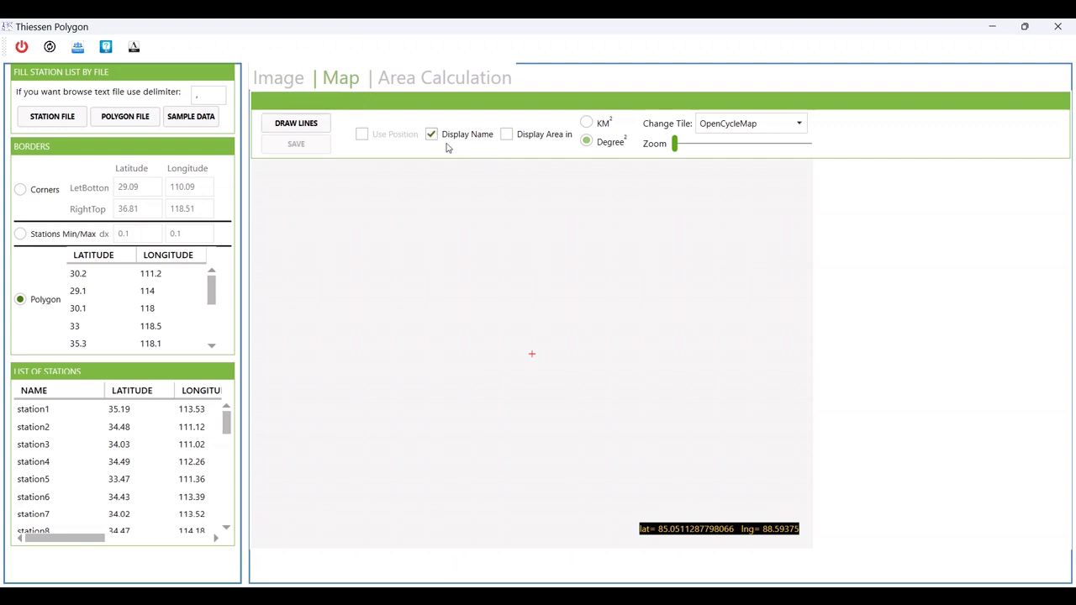
left_click(506, 134)
left_click(586, 122)
left_click(284, 125)
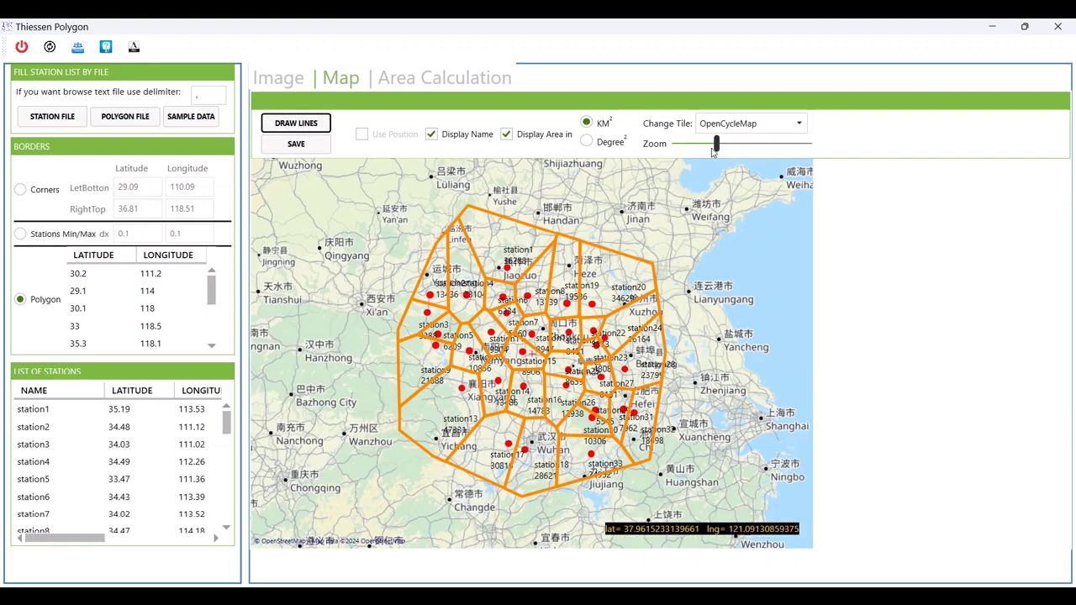
Zoom the map to show the whole orange diagram over OpenCycleMap, then list the base map tiles.
left_click_drag(718, 145, 720, 147)
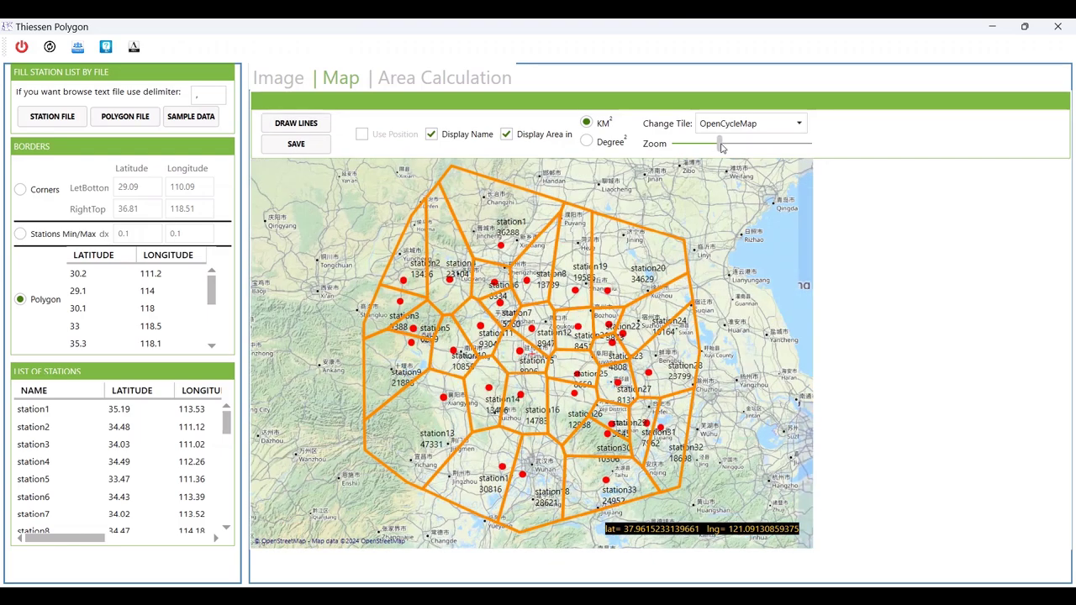
left_click_drag(720, 147, 717, 144)
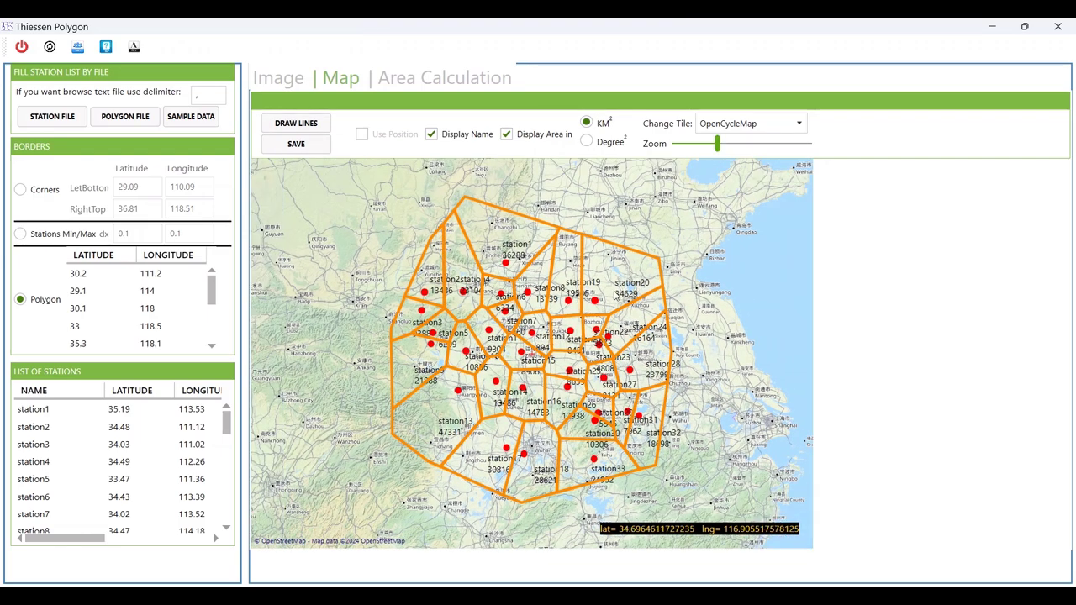
scroll(532, 355, "up", 3)
scroll(533, 355, "down", 5)
scroll(531, 359, "up", 3)
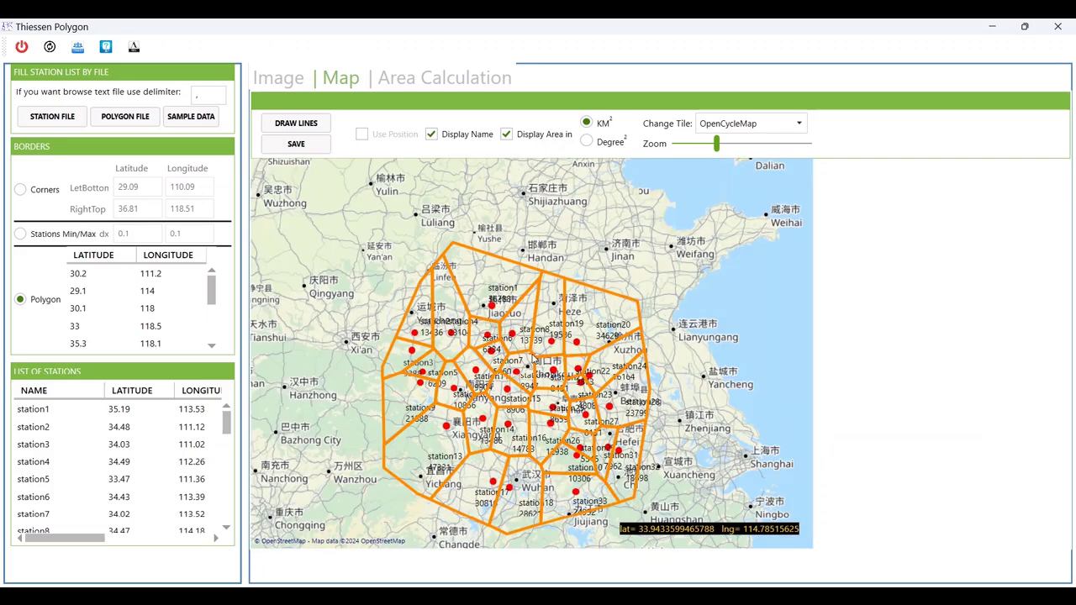
scroll(532, 359, "down", 1)
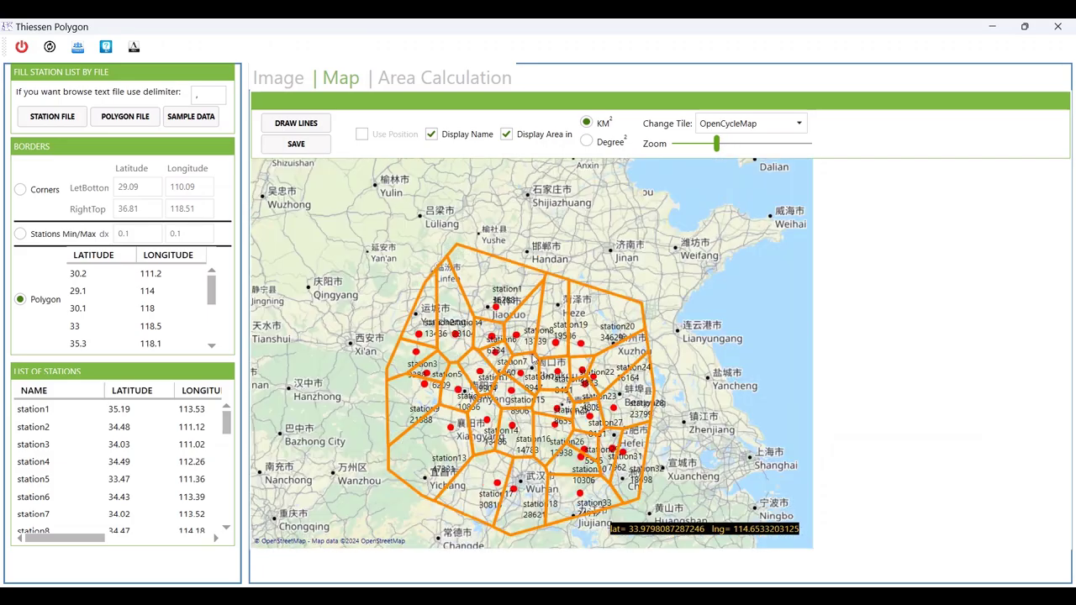
left_click(800, 123)
Switch the base map to ArcGIS_World_Shaded_Relief_Map and redraw the orange polygons over it.
scroll(728, 300, "down", 3)
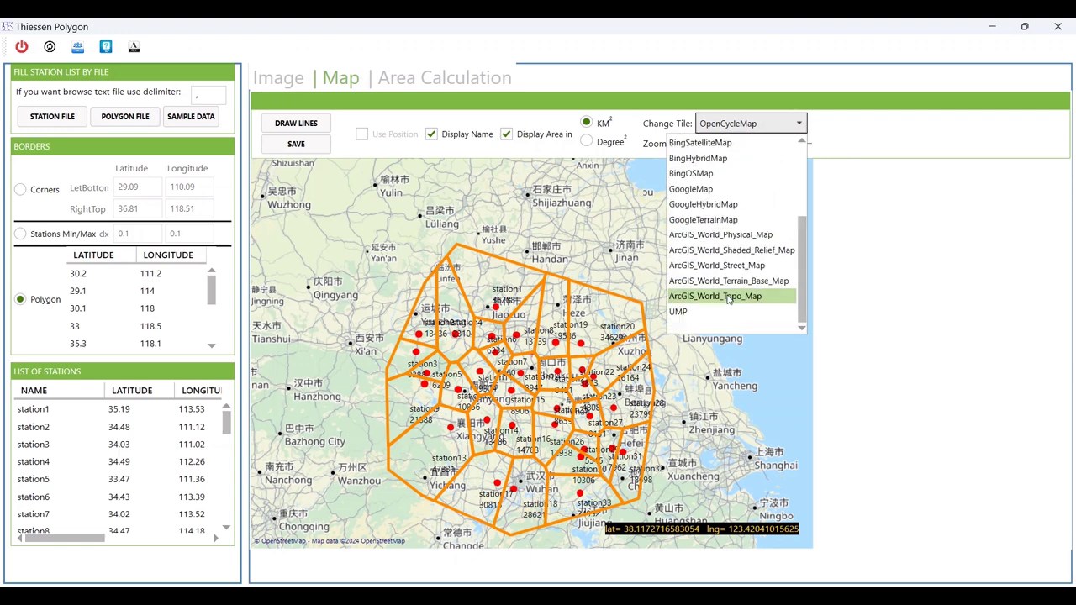
left_click(731, 250)
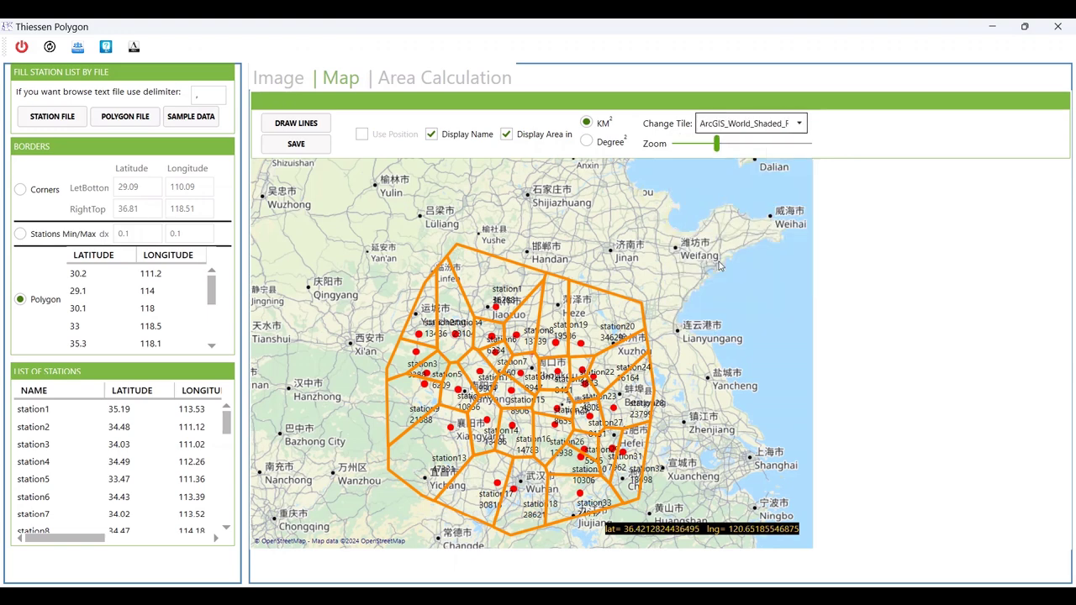
left_click(287, 126)
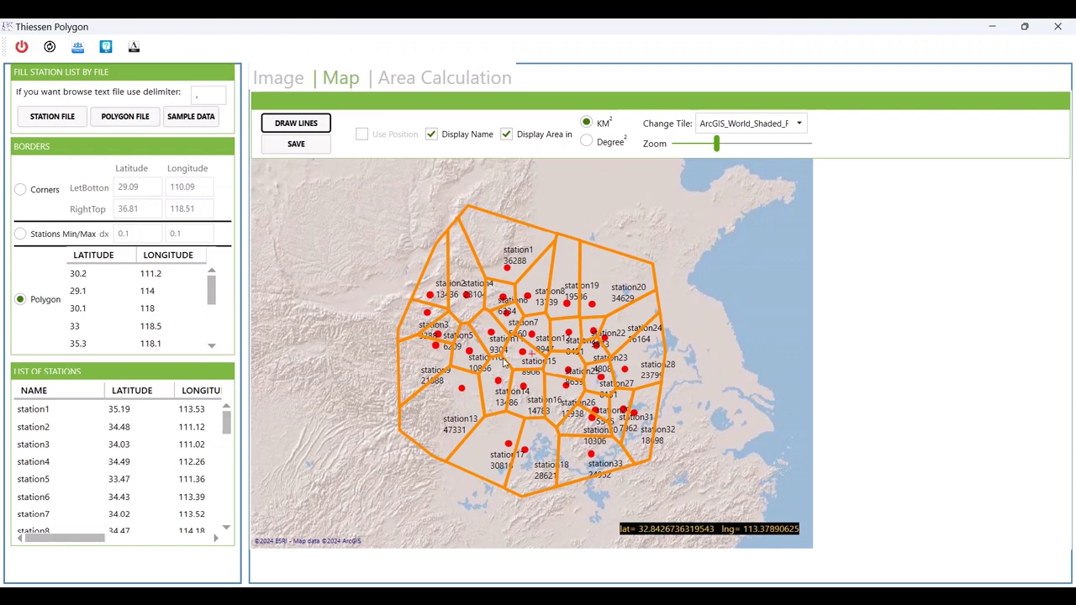
left_click(797, 122)
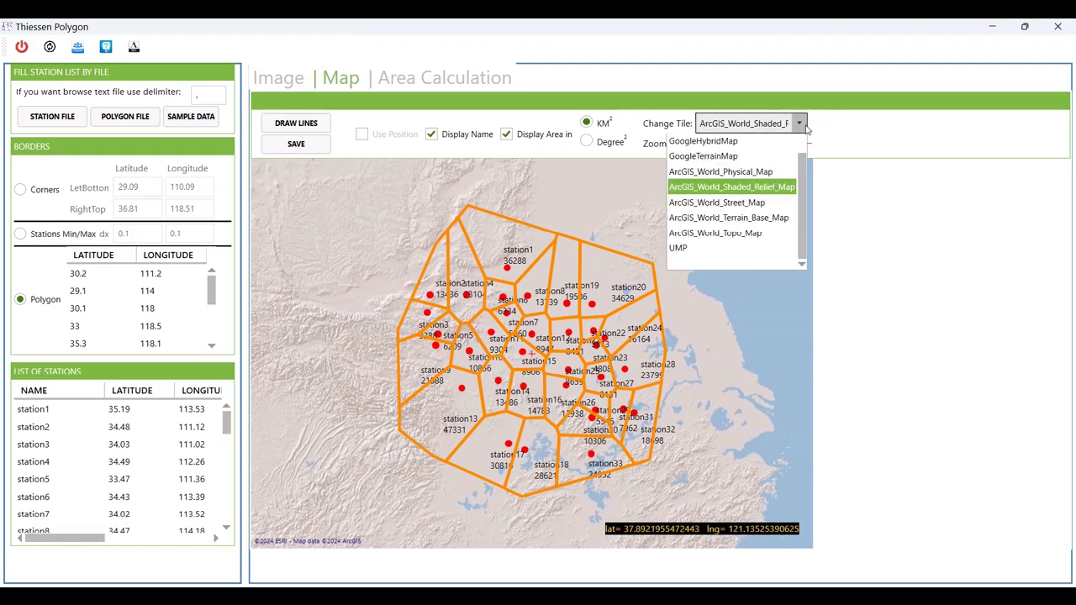
left_click(592, 51)
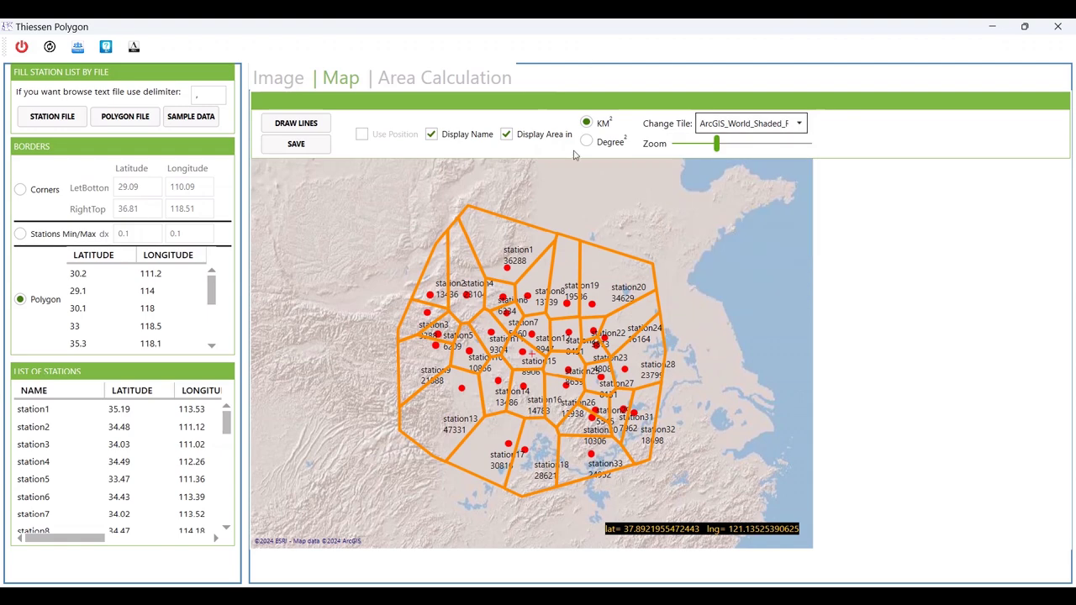
Export the station area table to Excel and review its names, lat/lon and areas.
left_click(405, 77)
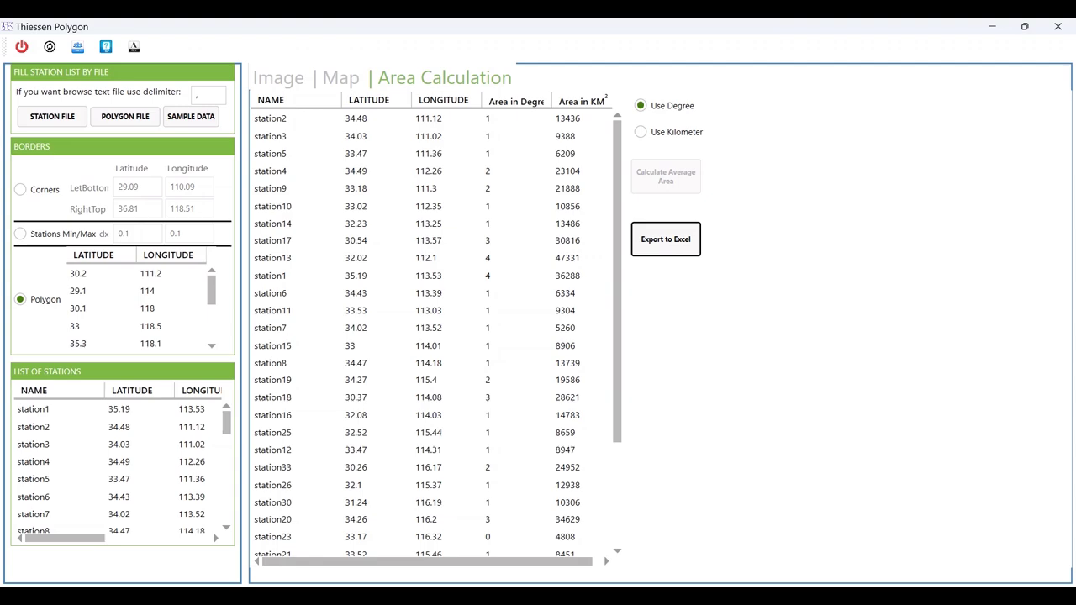
scroll(233, 328, "down", 5)
scroll(233, 340, "down", 3)
scroll(233, 351, "up", 8)
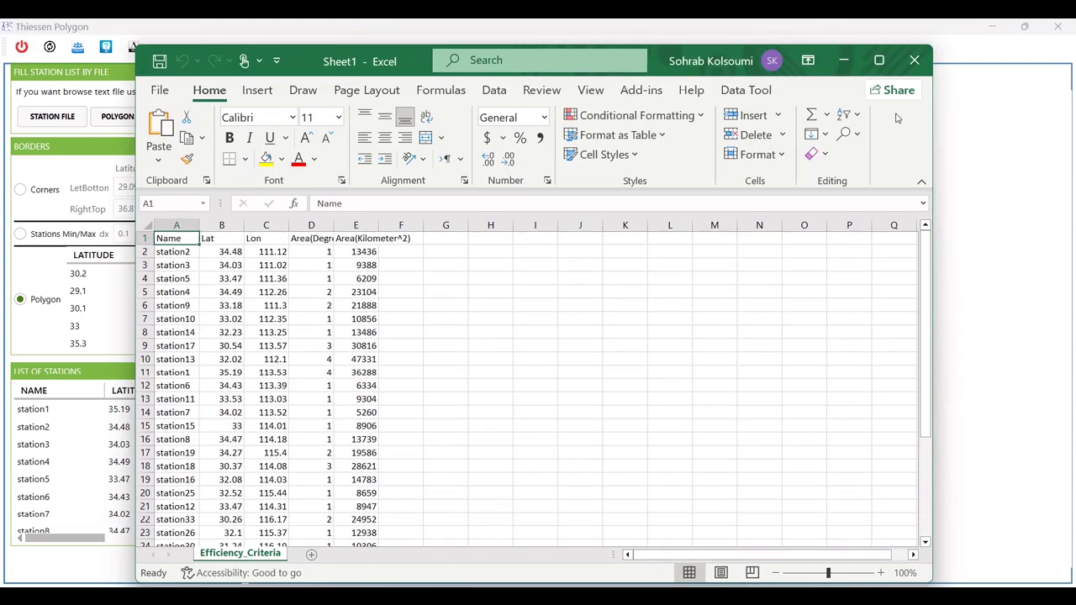
Close the exported Excel sheet, choosing Don't Save.
left_click(916, 62)
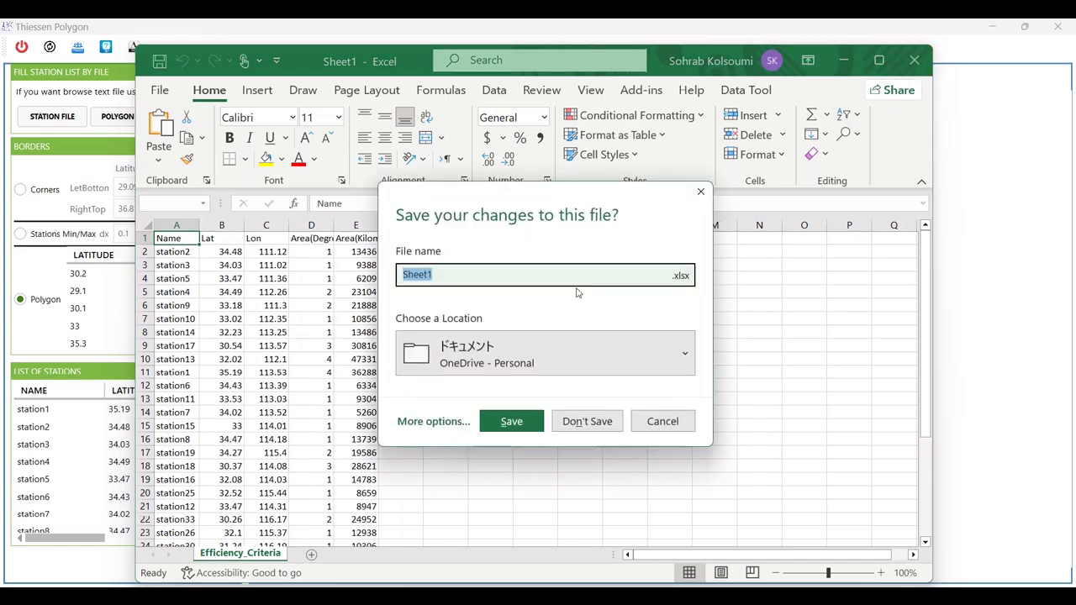
left_click(567, 420)
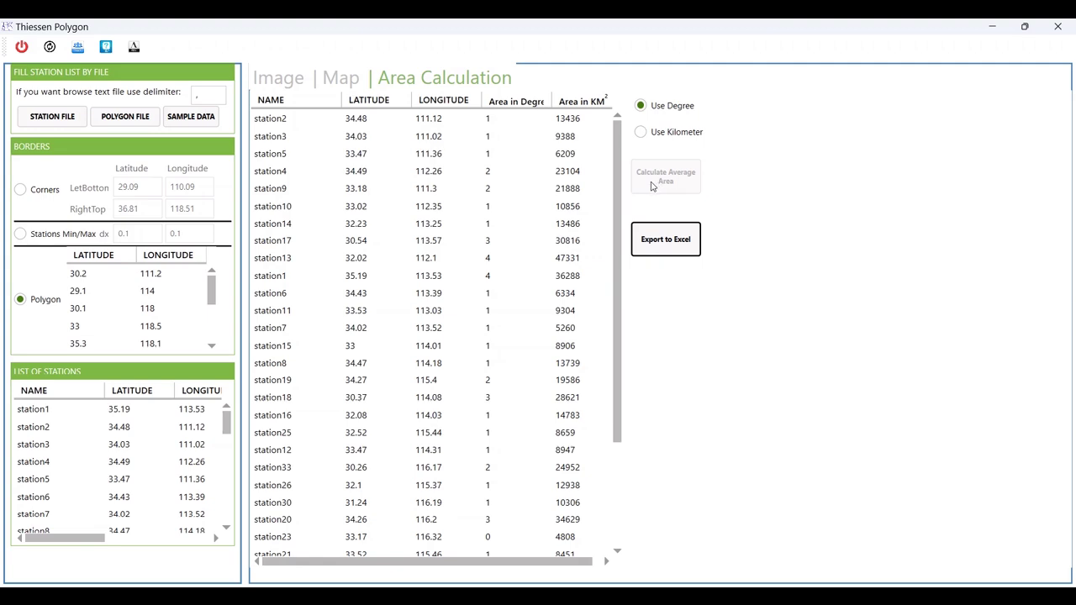
Switch to the Image tab to view the orange-bordered polygon diagram with area labels.
left_click_drag(79, 538, 185, 548)
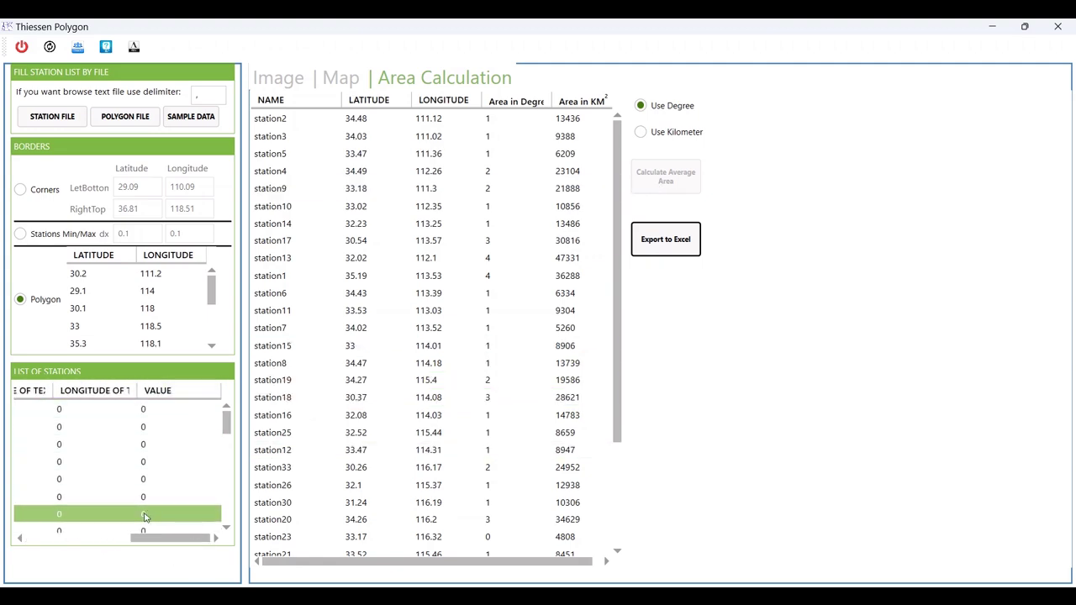
left_click(276, 77)
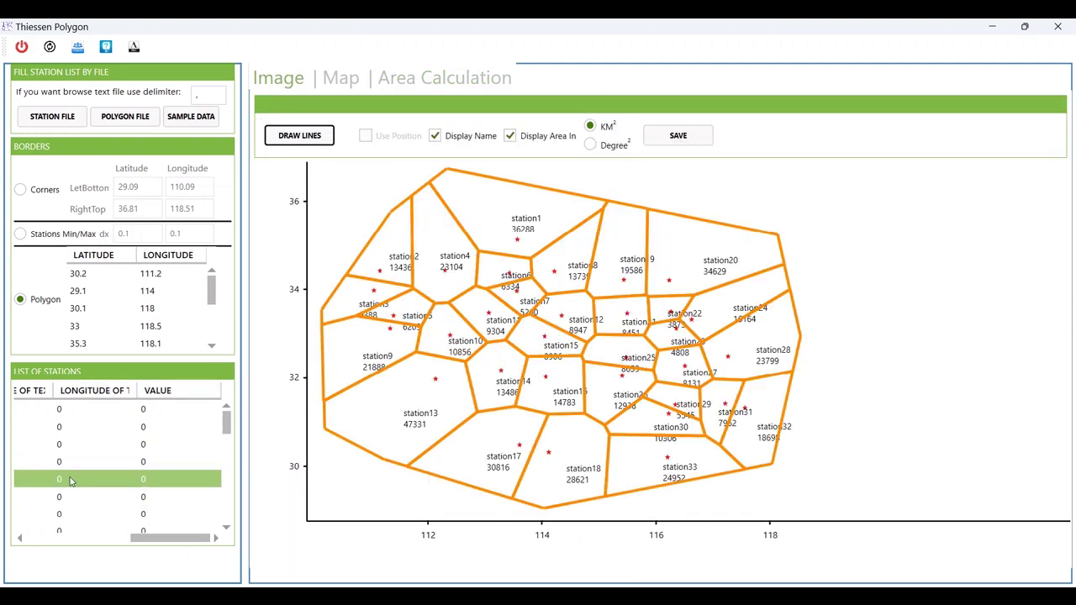
left_click_drag(148, 543, 116, 545)
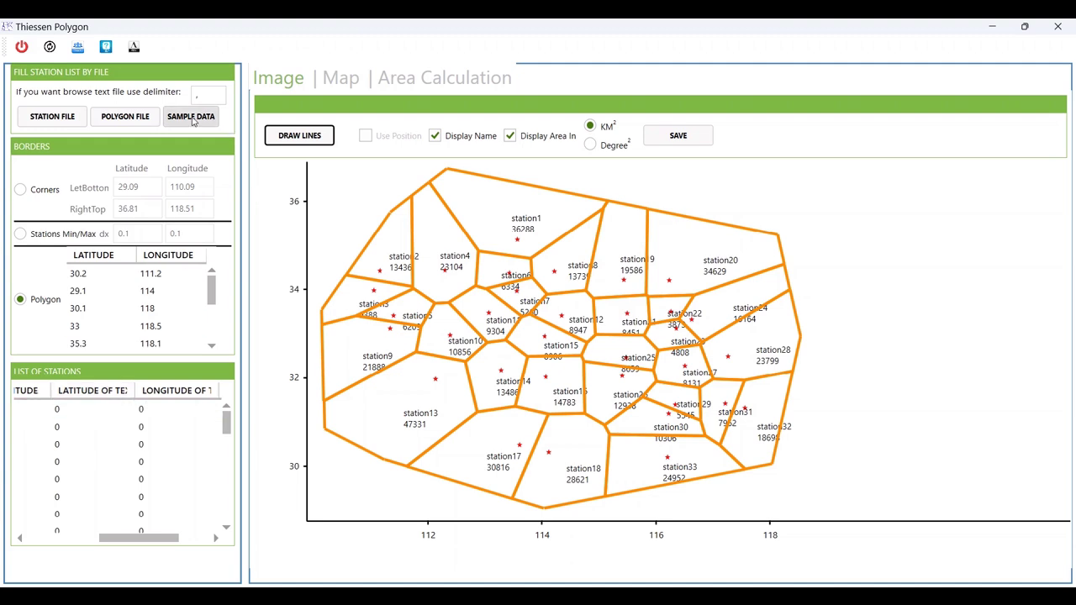
Load the sample station data, check its new columns, and redraw the polygon diagram.
left_click(193, 121)
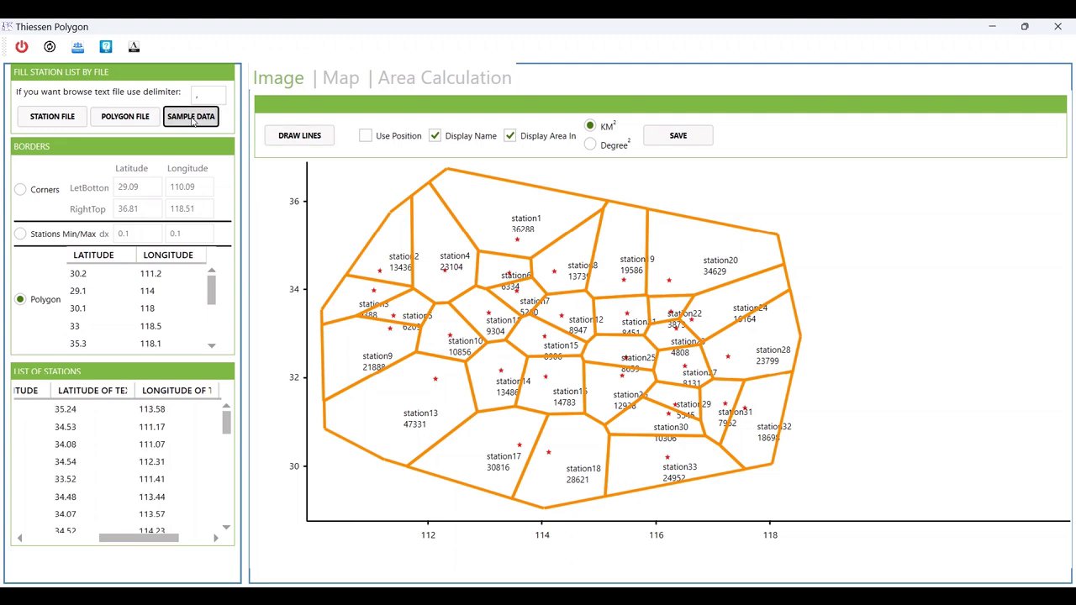
left_click_drag(114, 539, 130, 539)
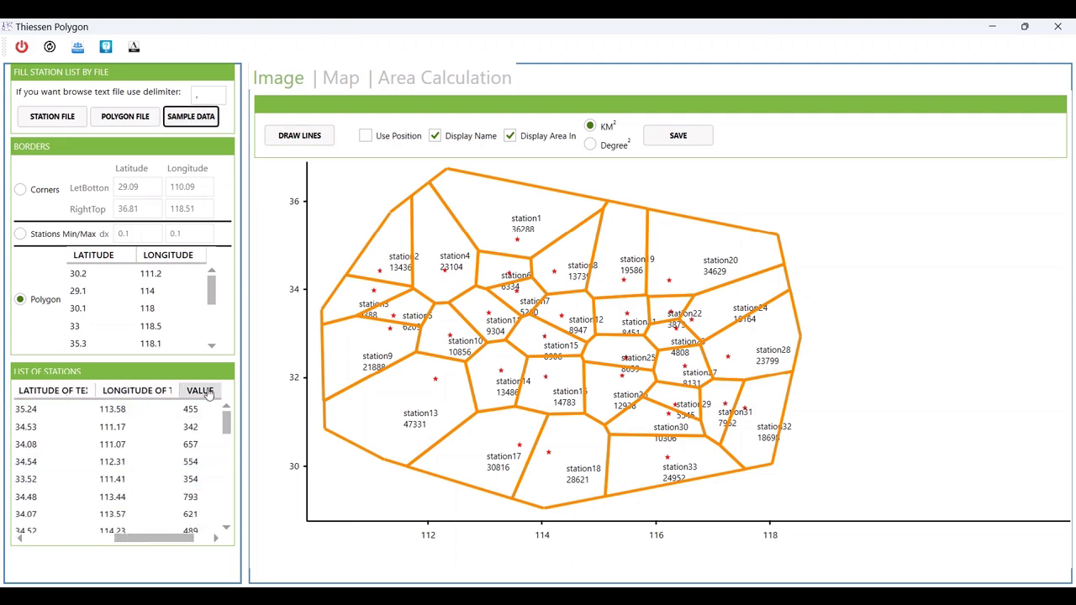
left_click_drag(166, 540, 63, 541)
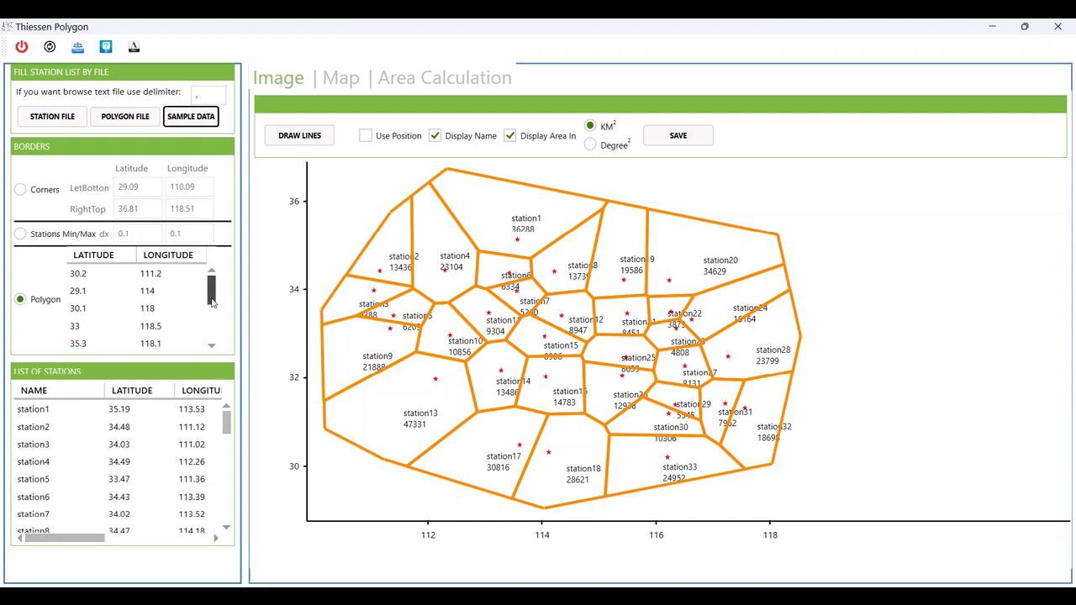
left_click(303, 137)
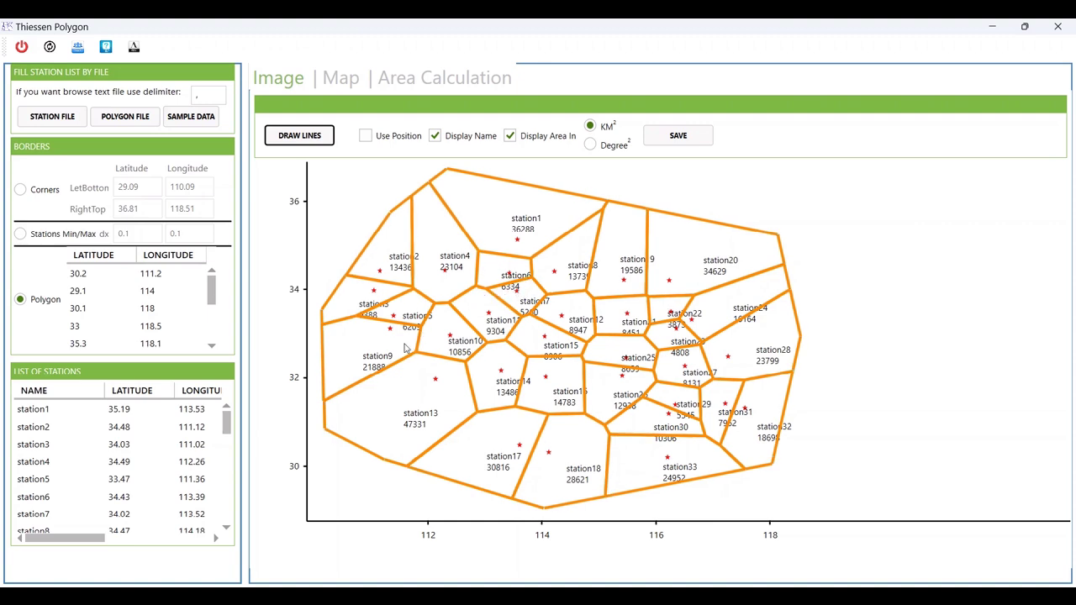
Place labels at their stored positions and change station1's label latitude from 35.24, then redraw.
left_click(367, 137)
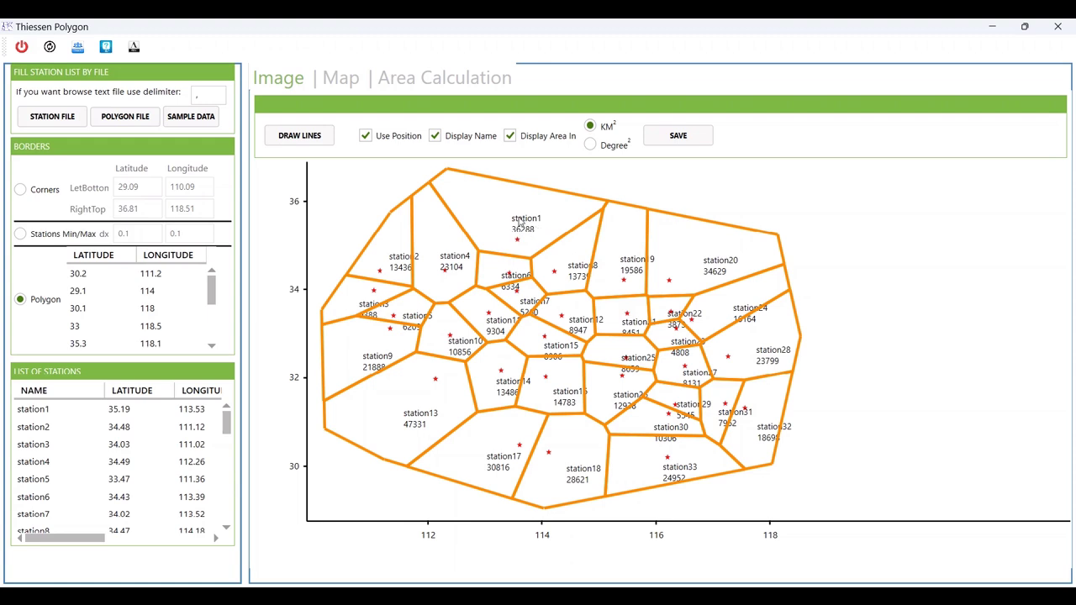
left_click(292, 142)
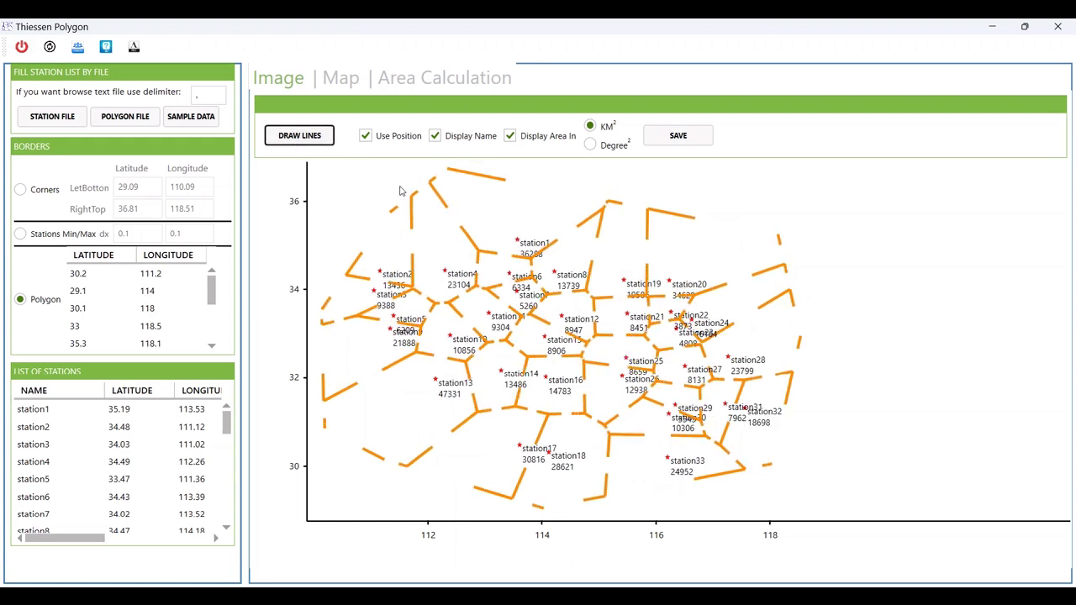
left_click(148, 429)
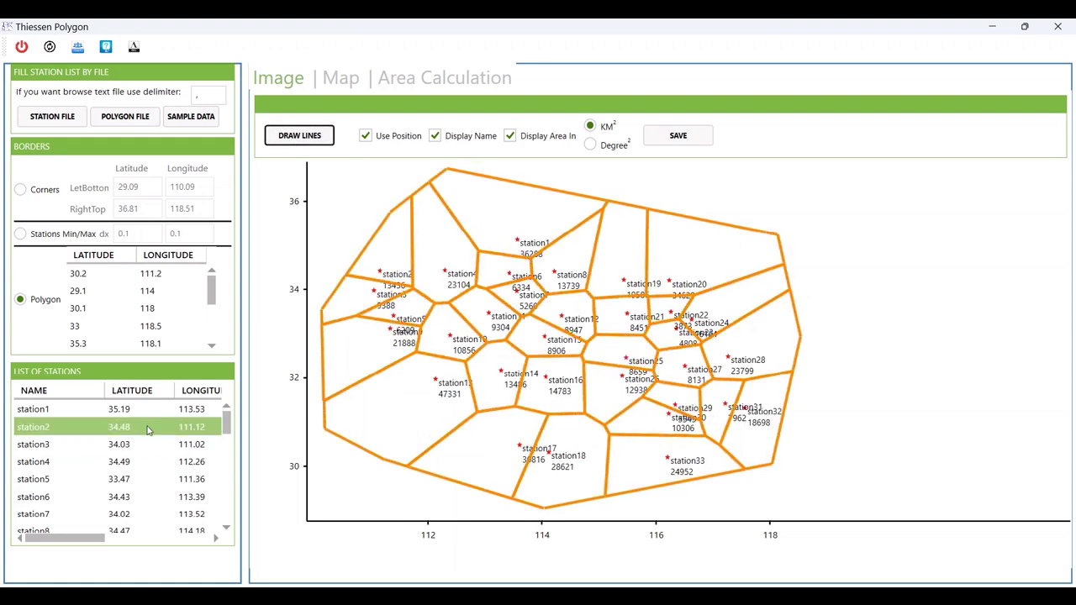
double_click(189, 409)
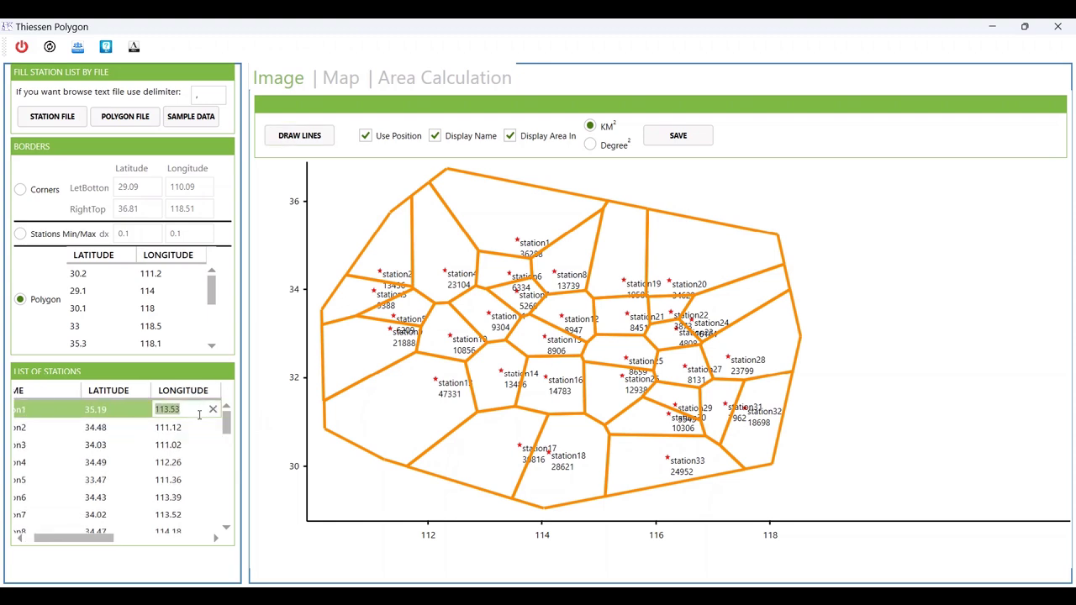
left_click_drag(109, 538, 151, 539)
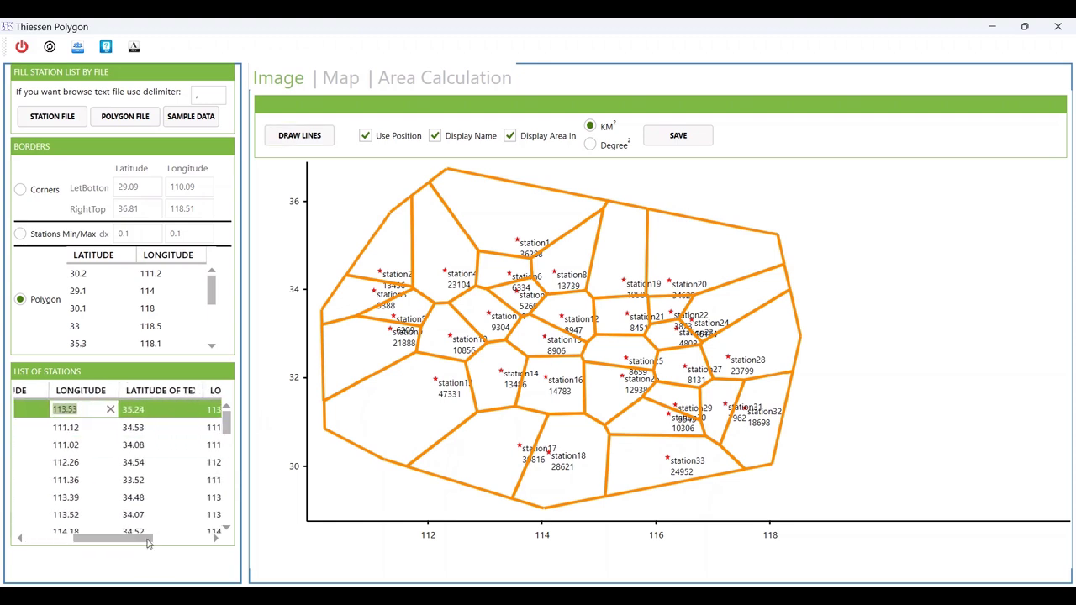
key("Tab")
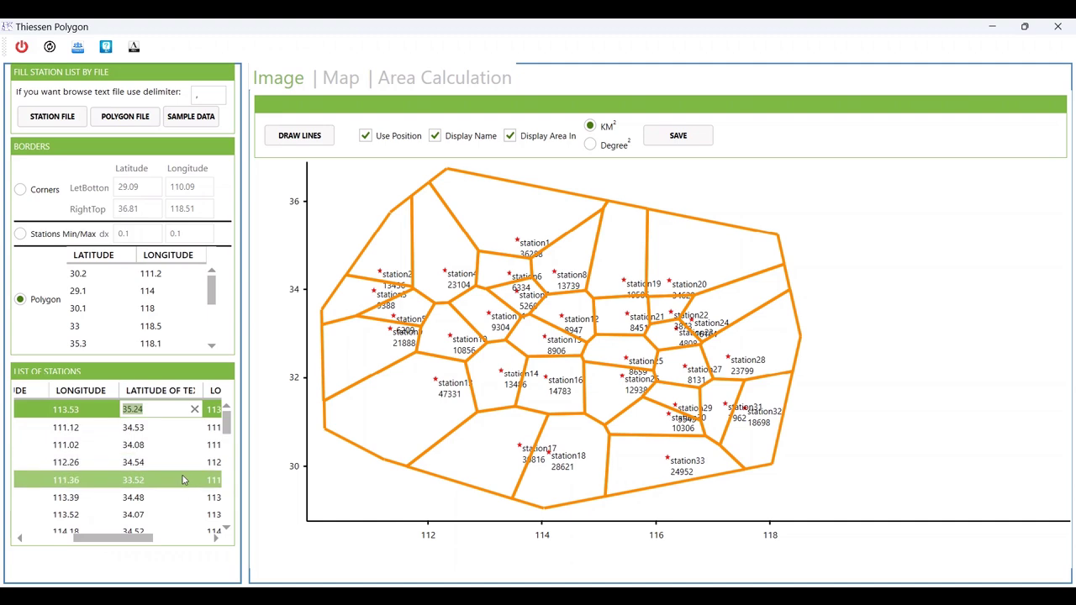
key("End")
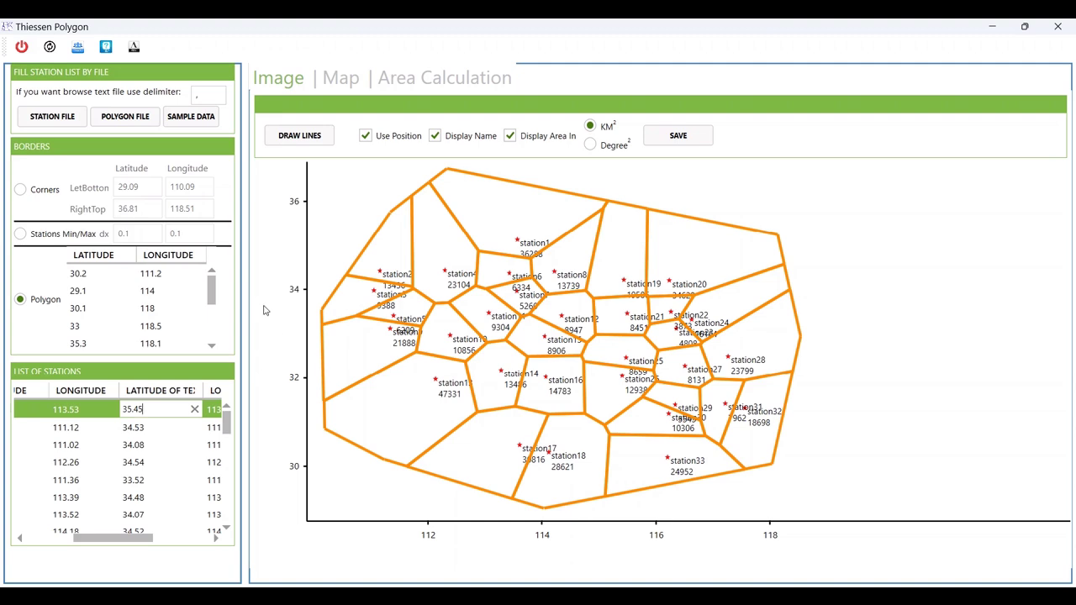
left_click(264, 311)
left_click(291, 137)
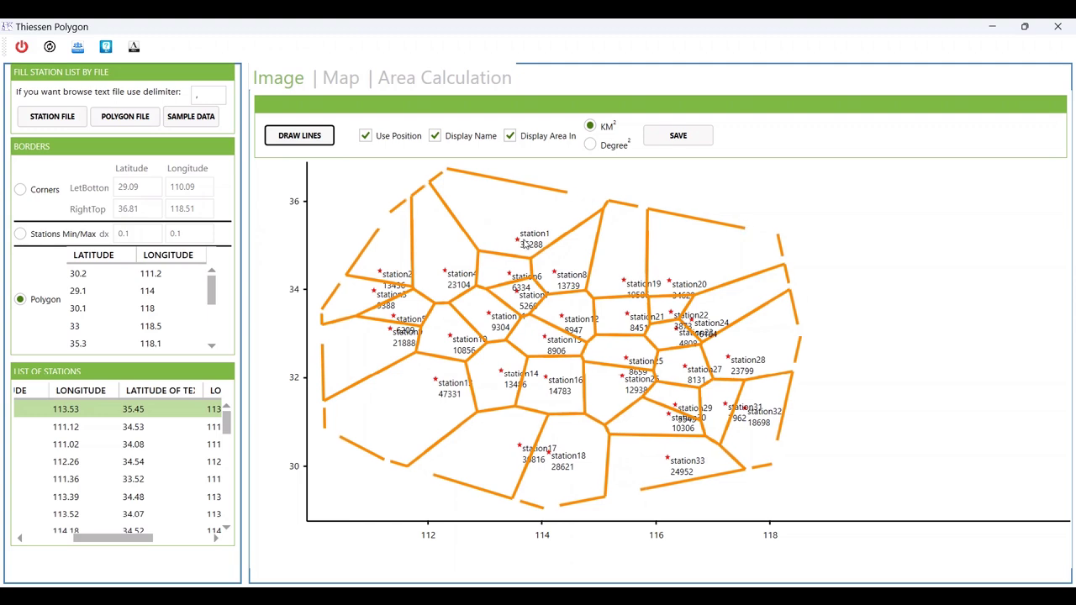
Change station1's latitude to 35.99 and redraw the diagram.
left_click(144, 413)
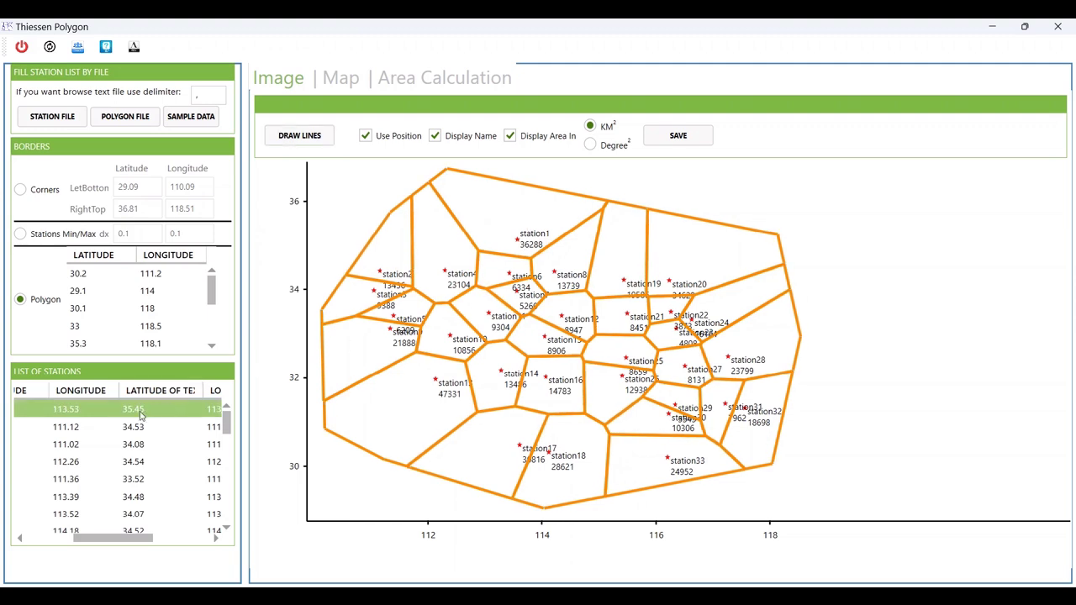
left_click(140, 411)
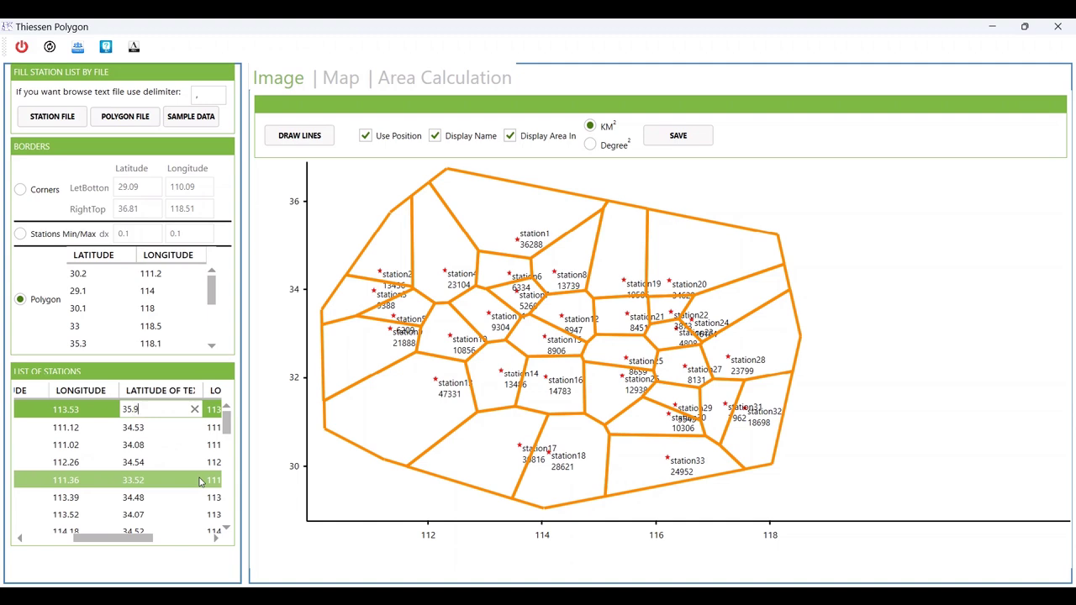
left_click(301, 136)
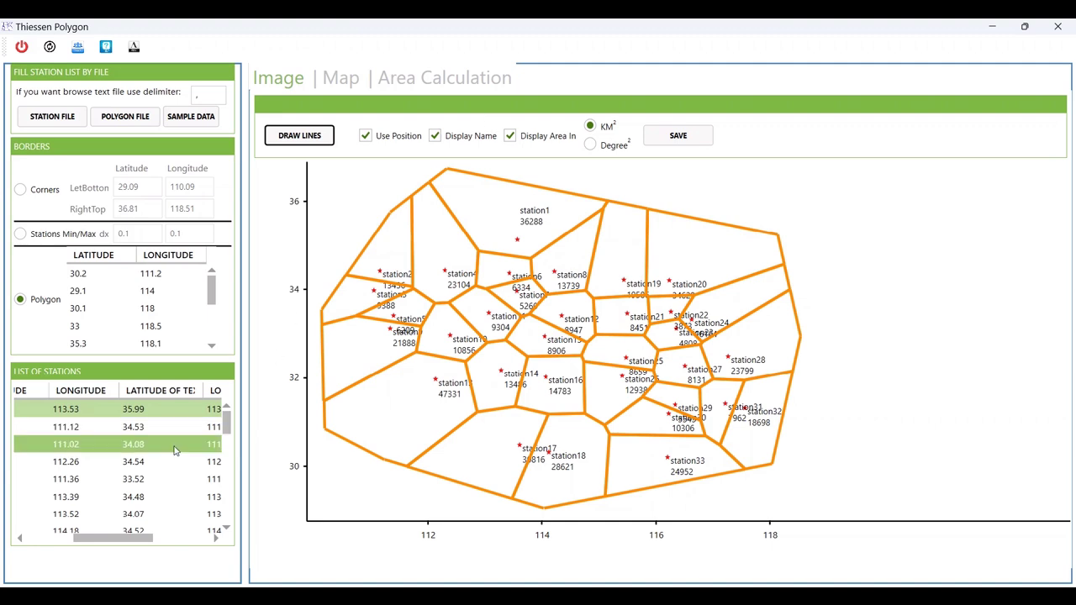
left_click_drag(147, 543, 204, 544)
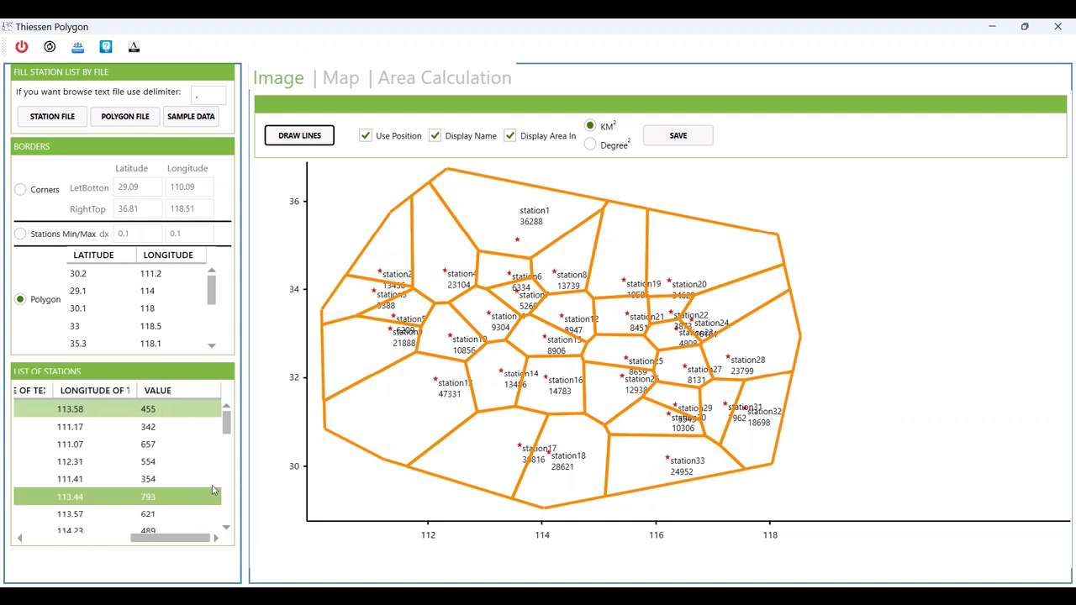
Calculate the area-weighted station average using degree² areas, giving 535.44.
left_click(433, 83)
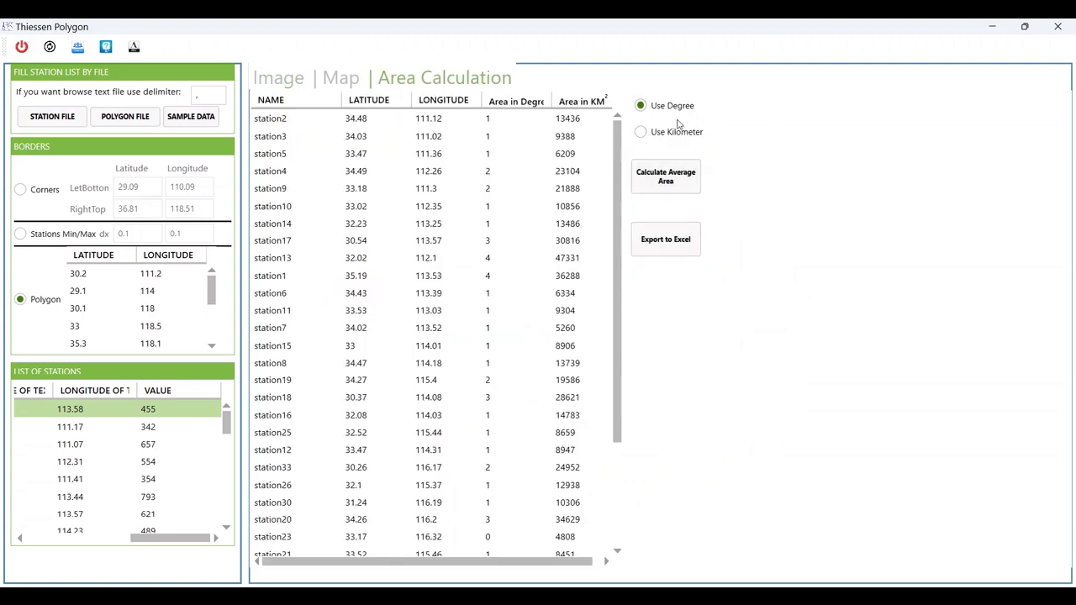
left_click(659, 175)
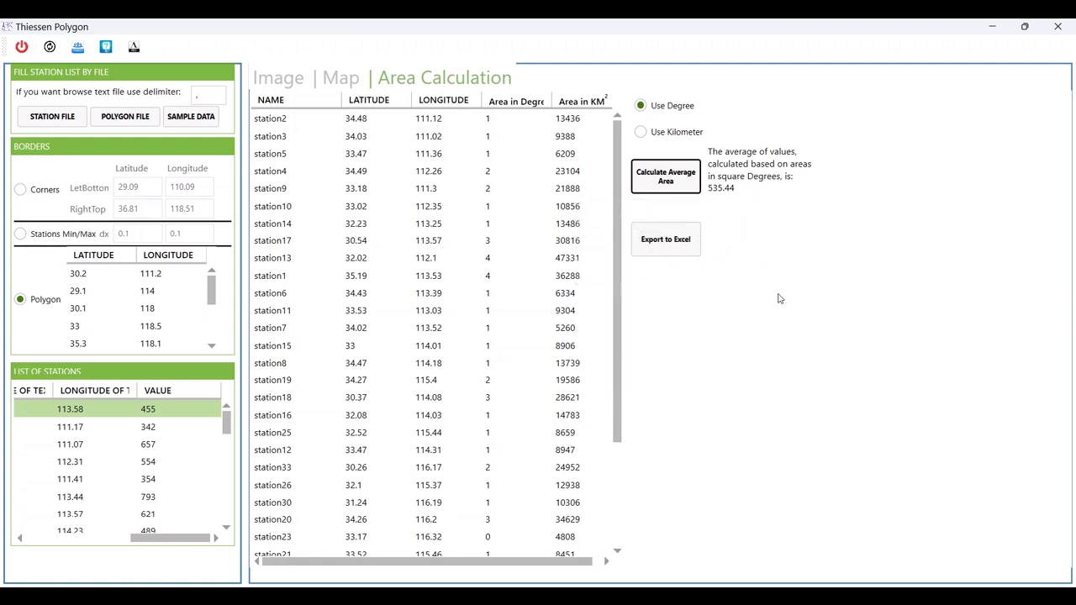
left_click(593, 160)
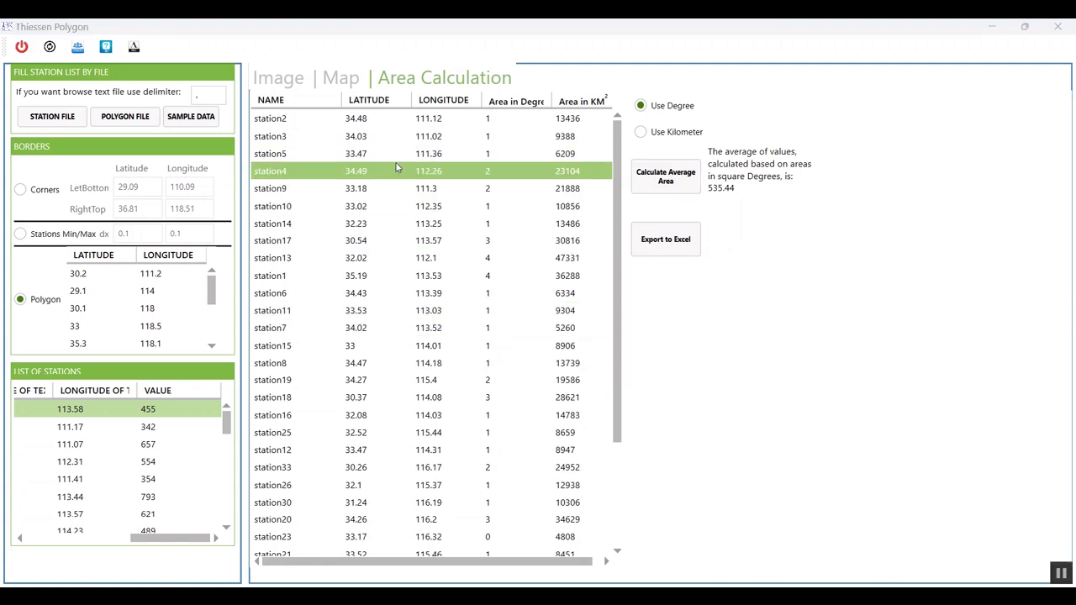
left_click(280, 78)
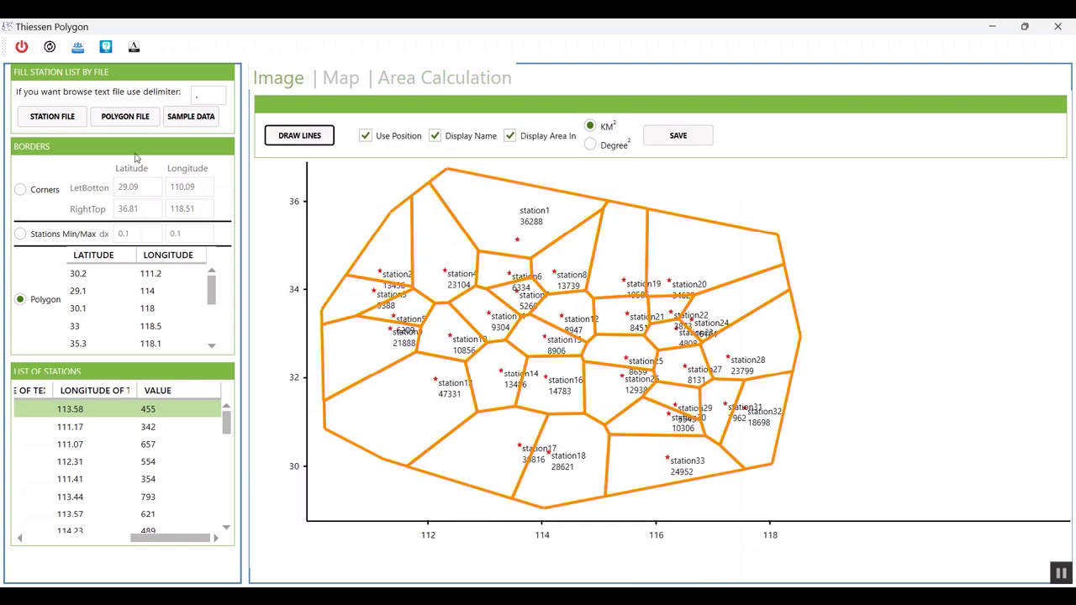
Set the image save resolution from 96 to 300 dpi.
left_click(677, 136)
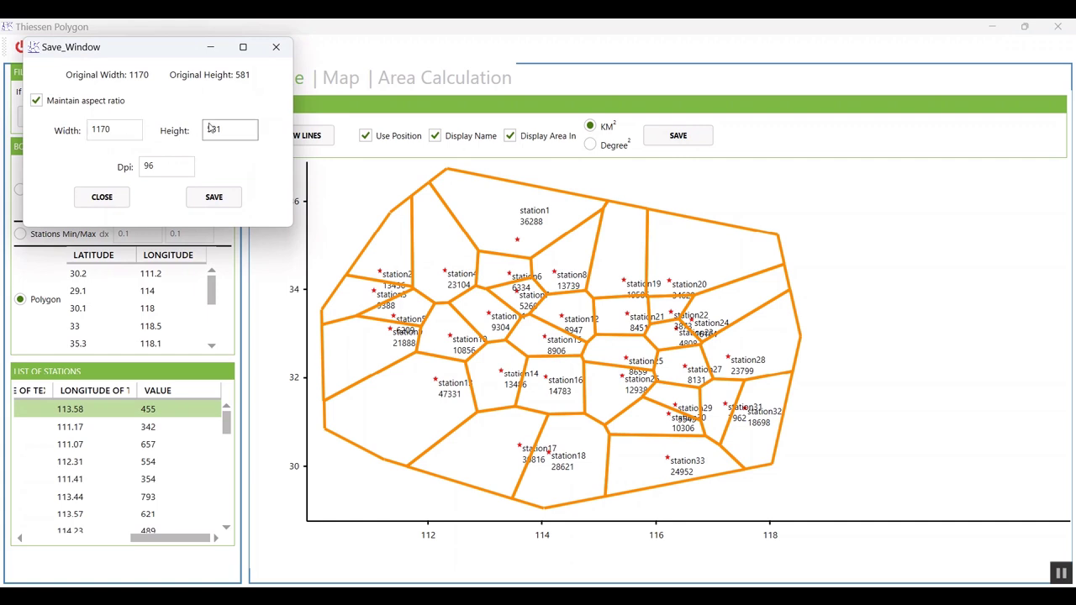
left_click_drag(127, 52, 194, 105)
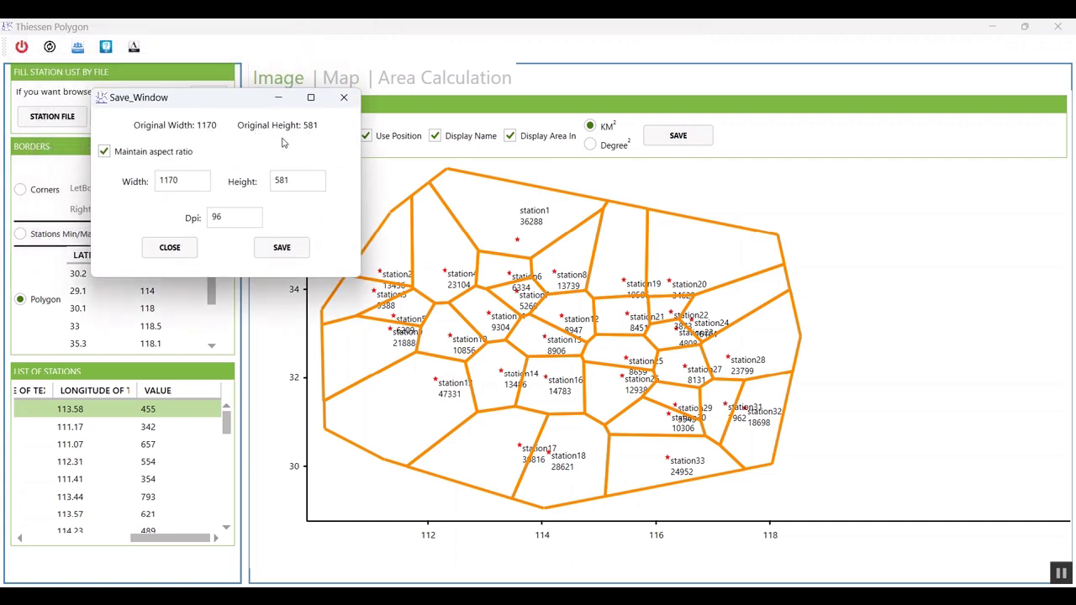
left_click(234, 215)
left_click_drag(234, 214, 190, 227)
type("300")
left_click(280, 253)
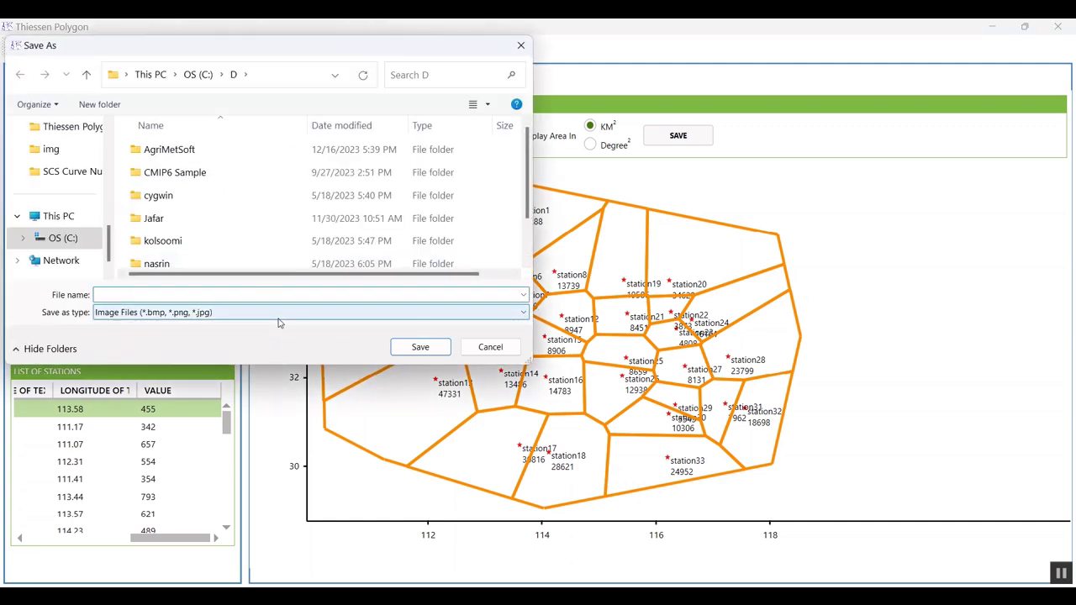
Save the diagram as test.jpg in Downloads, deleting the old t.bmp file.
scroll(84, 176, "up", 5)
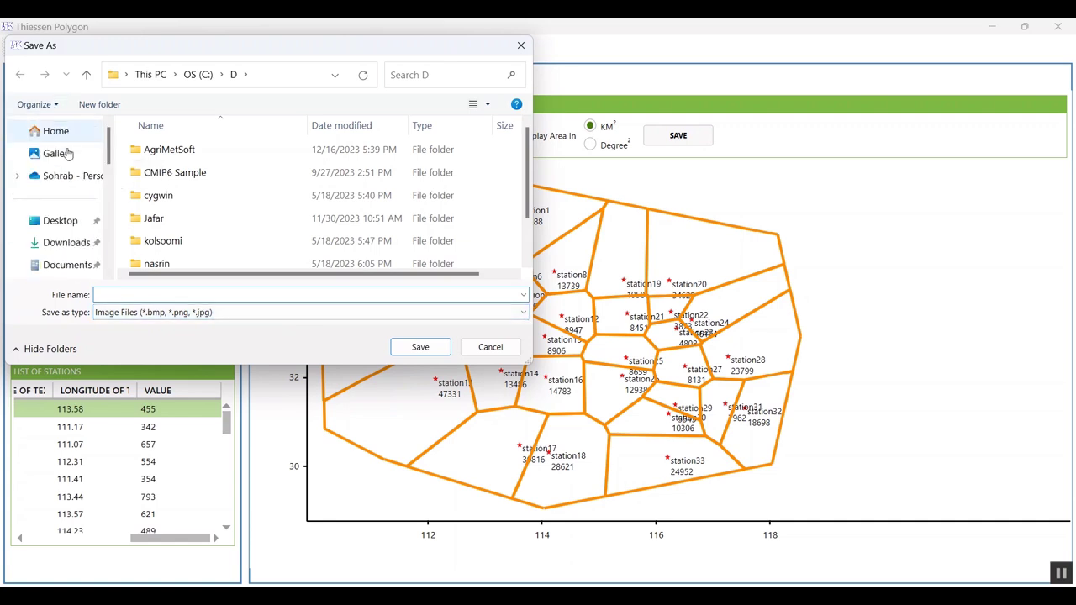
left_click(71, 243)
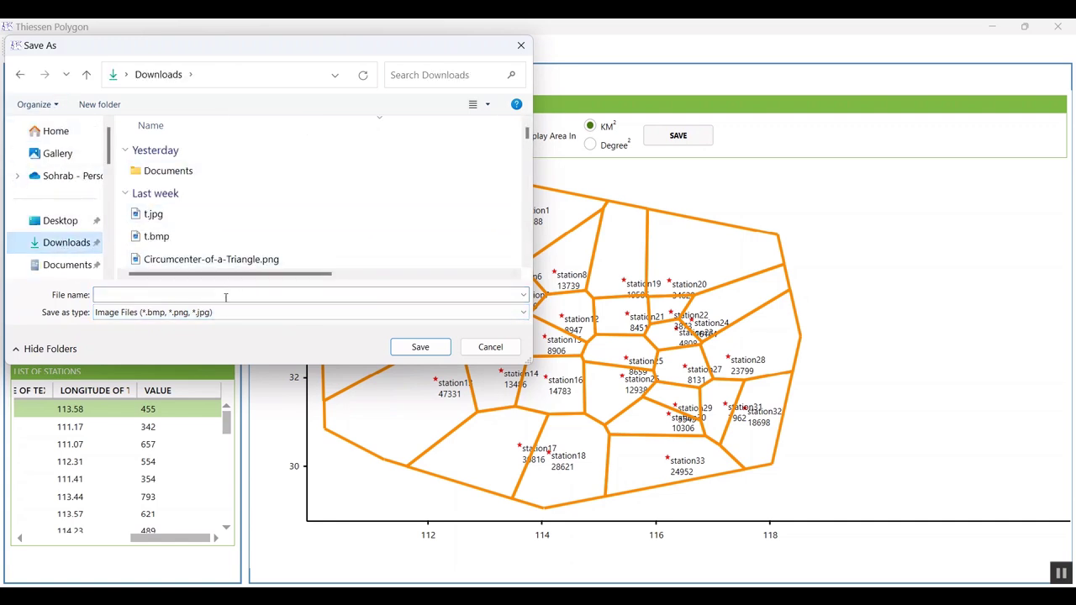
left_click(147, 216)
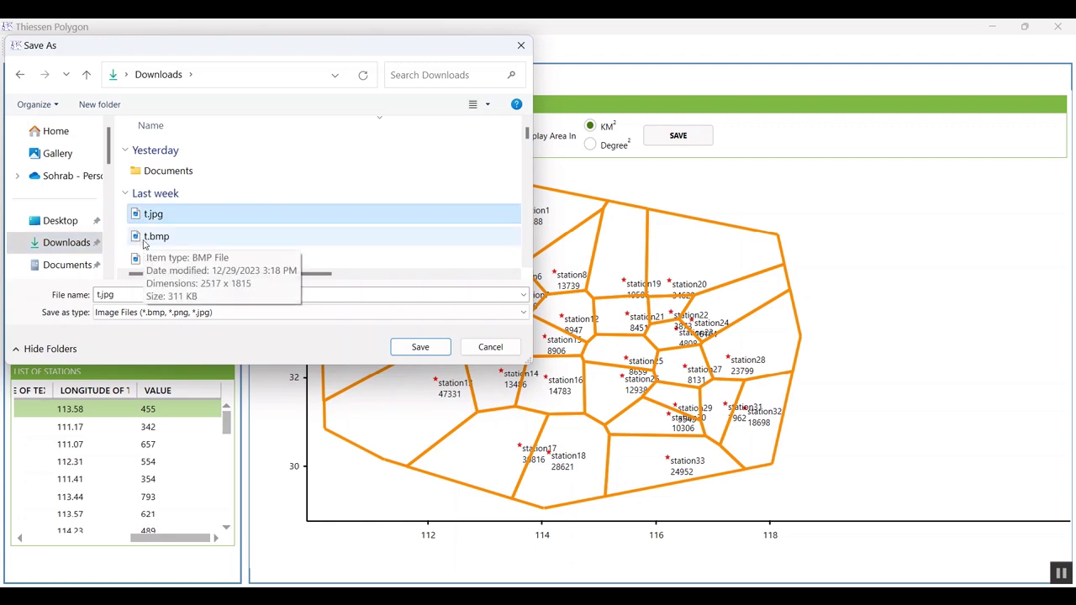
left_click(156, 218)
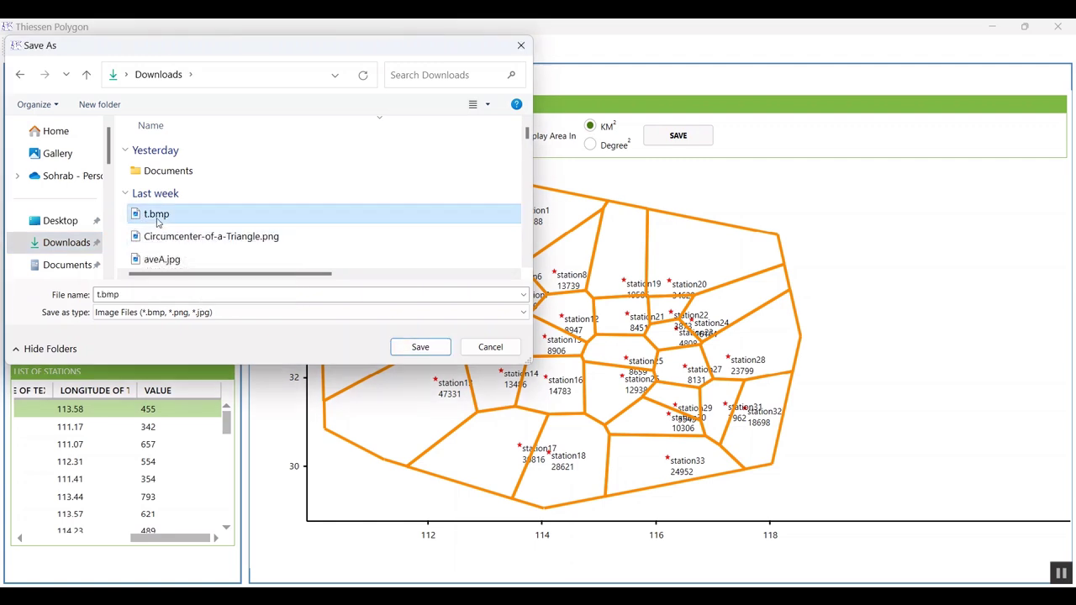
key("Delete")
left_click(154, 296)
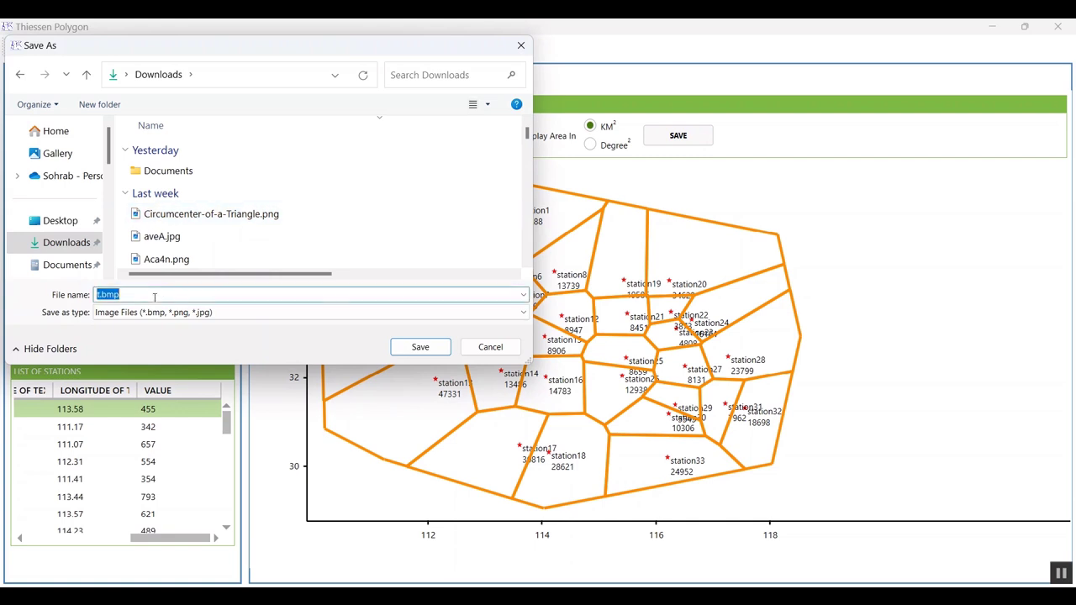
type("test")
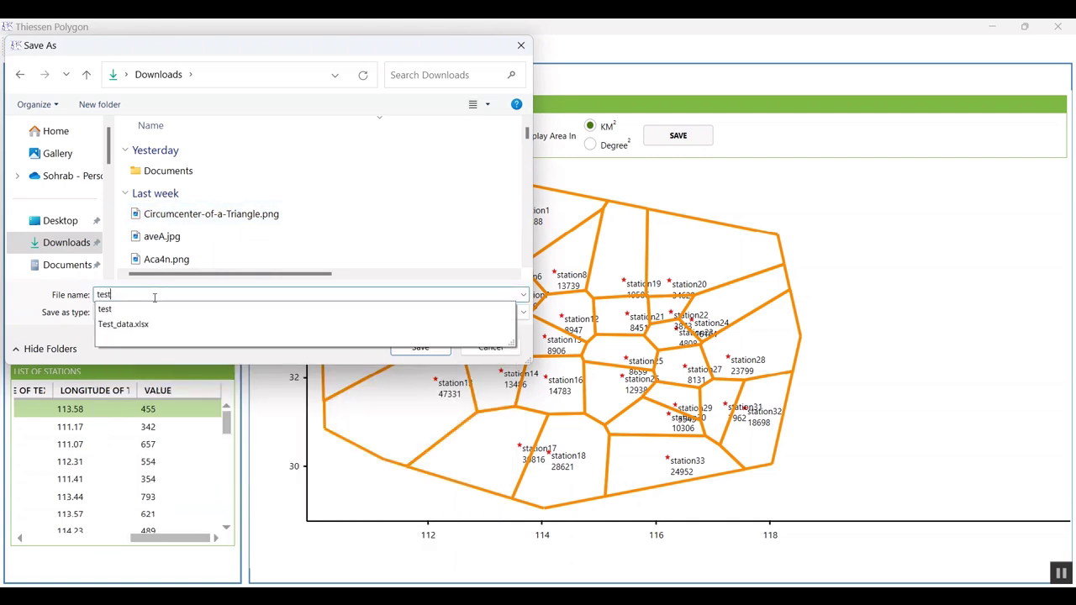
type(".")
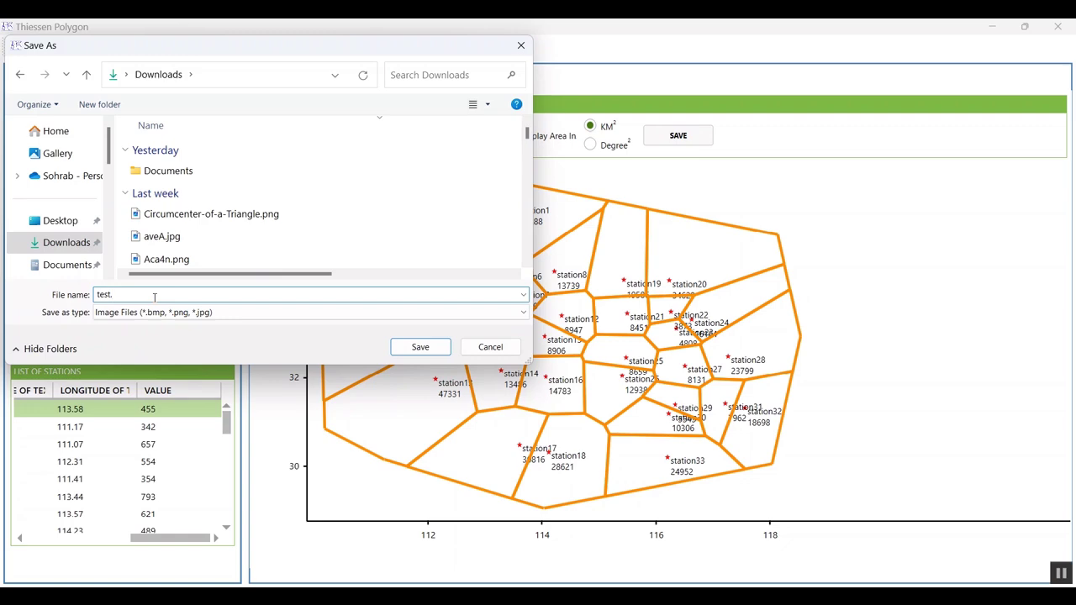
type("jpg")
left_click(414, 352)
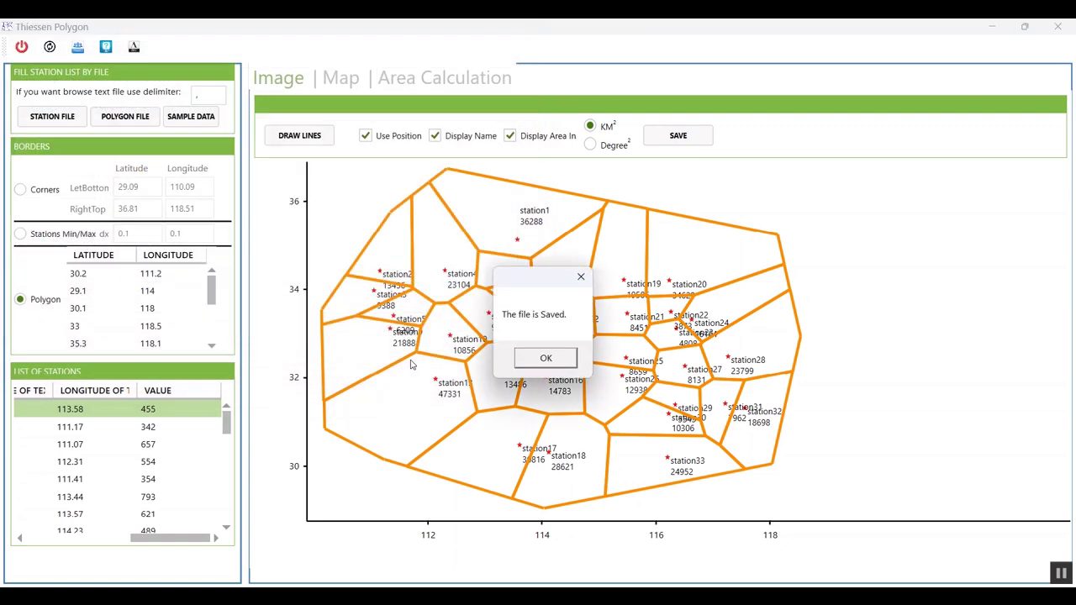
left_click(546, 359)
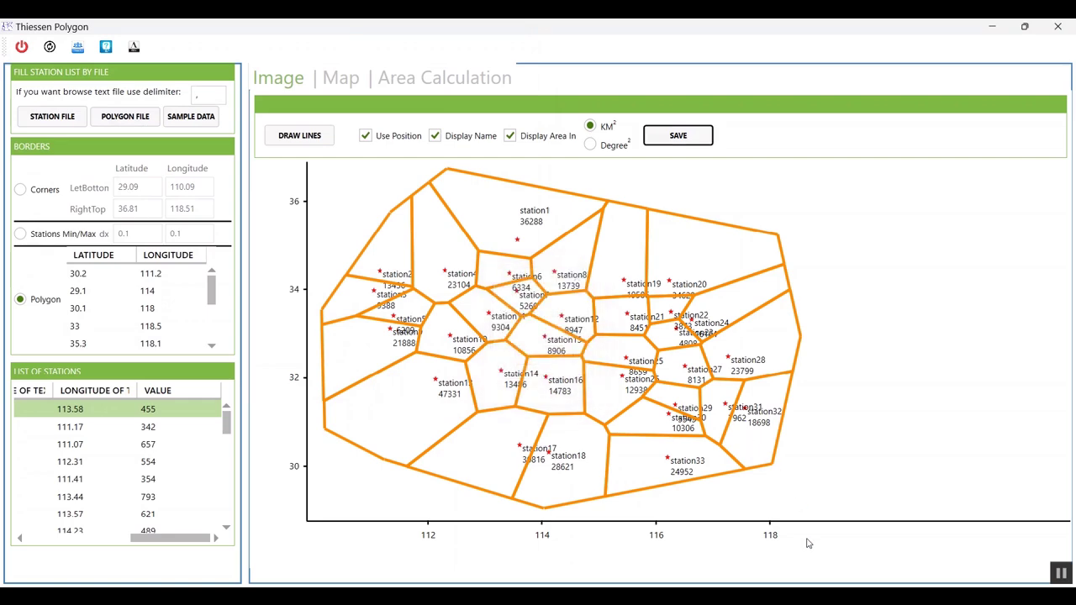
Preview the saved test.jpg from the Downloads folder in Photos, then close Photos.
mouse_move(352, 563)
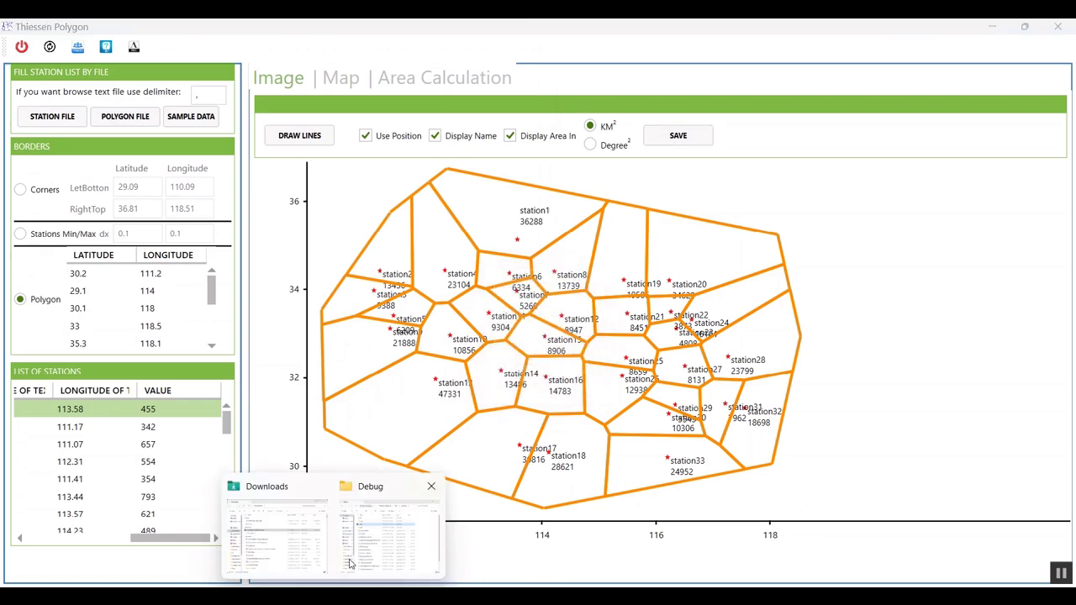
left_click(286, 534)
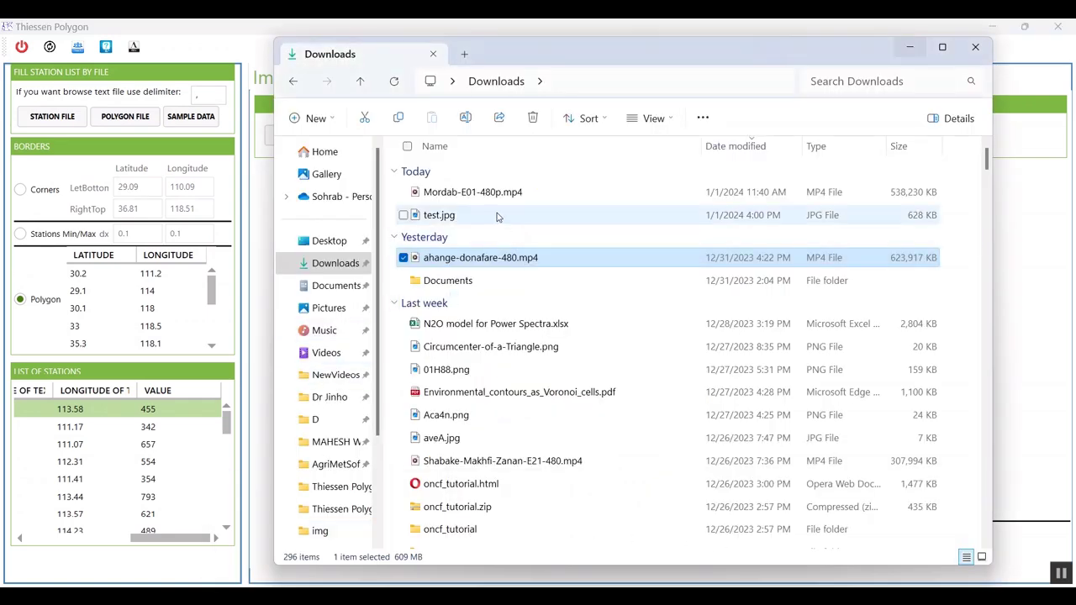
double_click(442, 216)
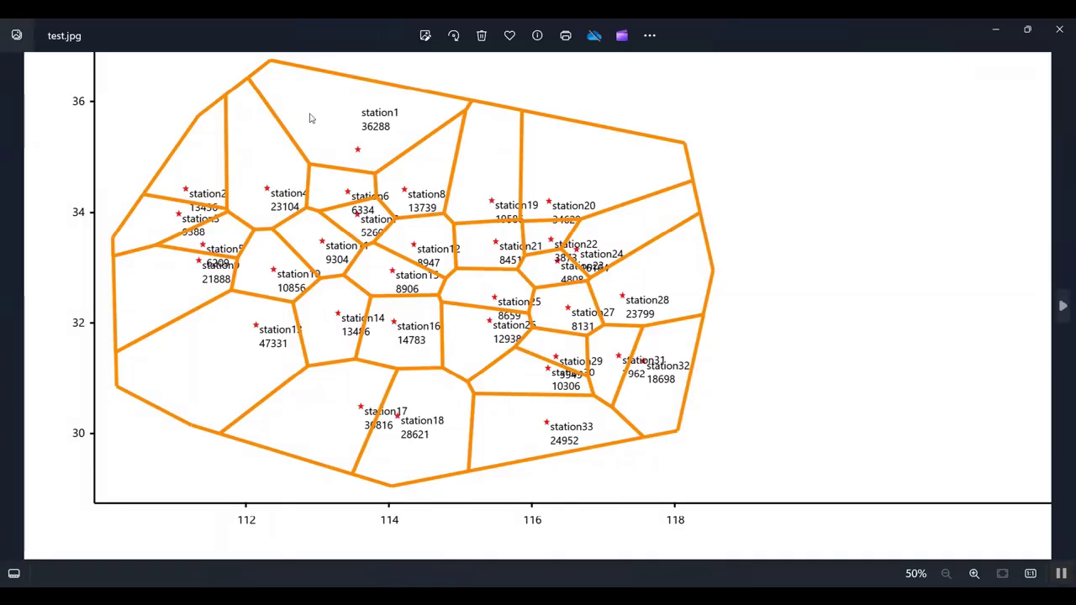
left_click(1059, 29)
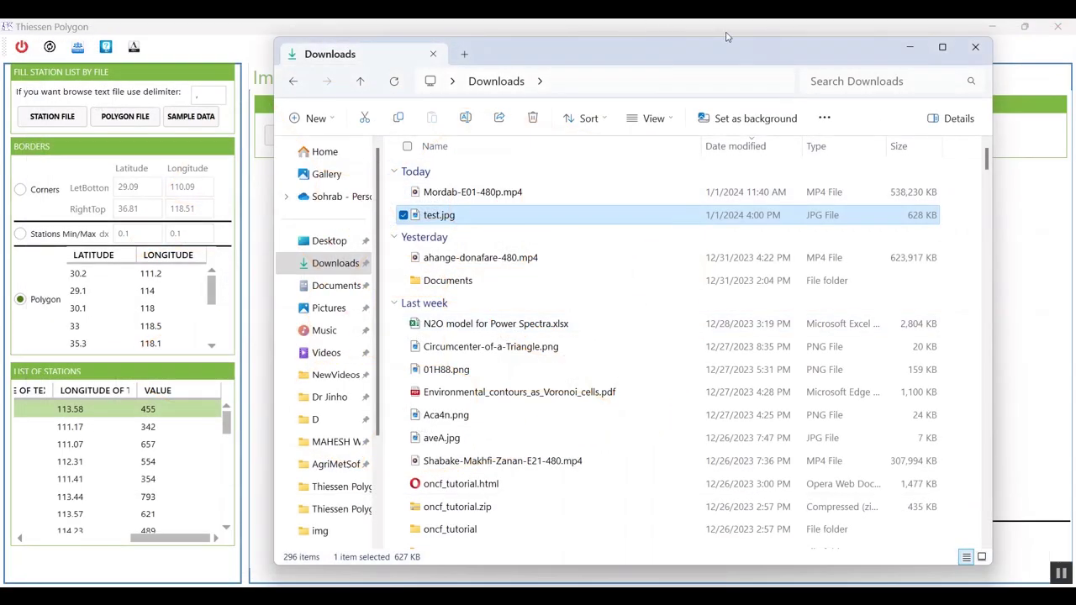